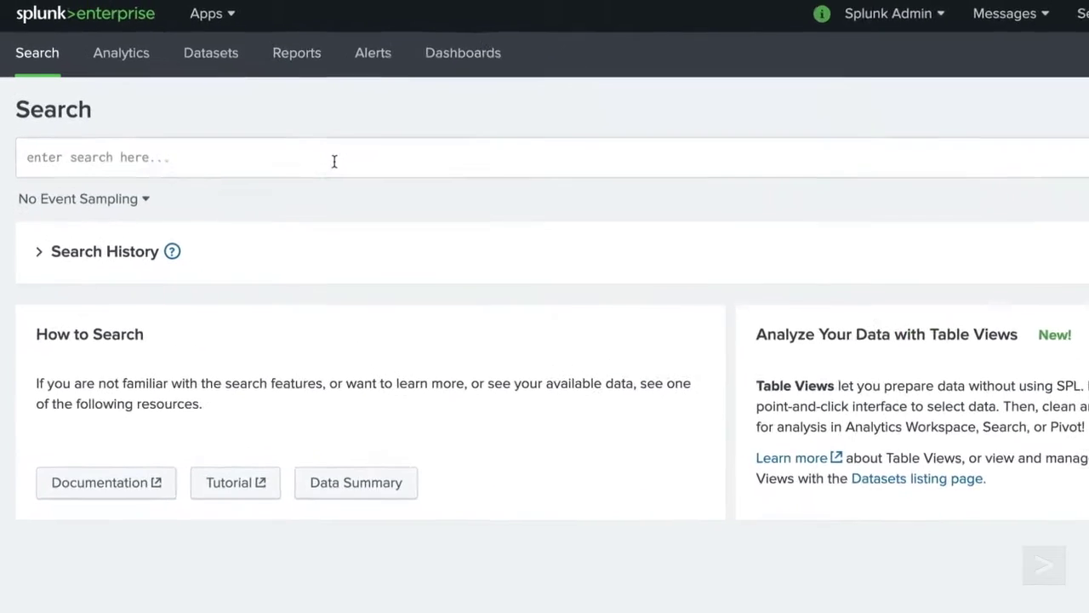
- Run 'index=security sourcetype=linux_secure failed password' and start saving the results as an alert
{"action": "left_click", "coordinate": [248, 118]}
{"action": "type", "text": "index=security "}
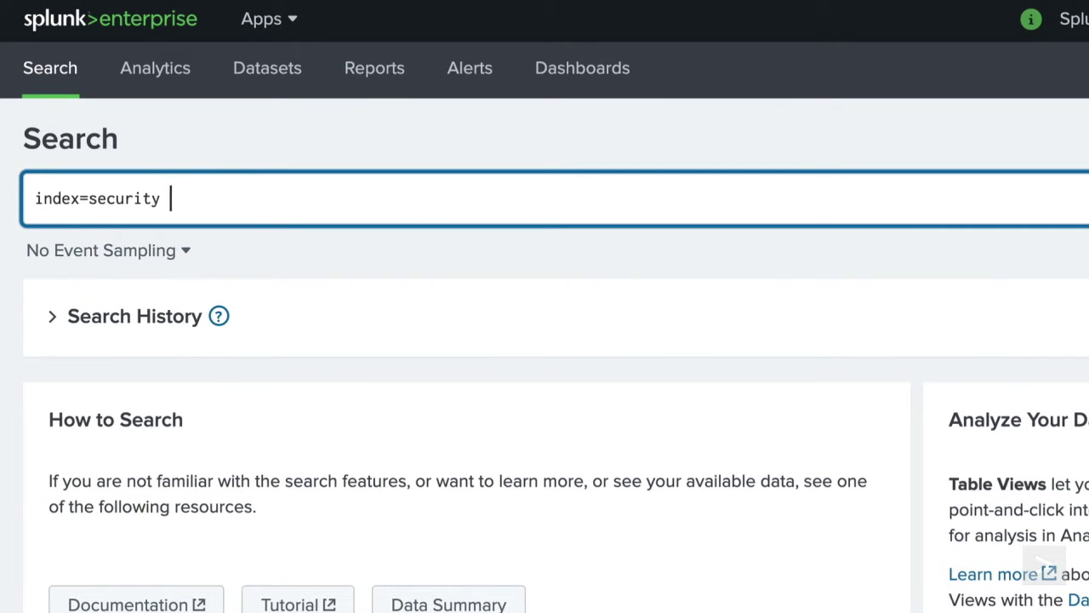
{"action": "type", "text": "sourcetype=l"}
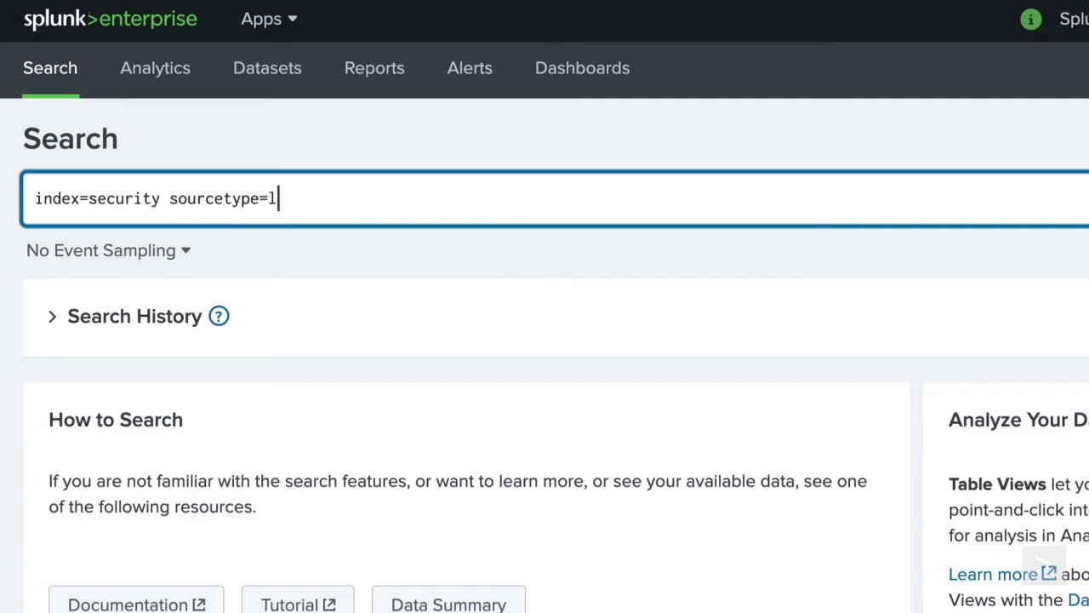
{"action": "type", "text": "inux_secure failed "}
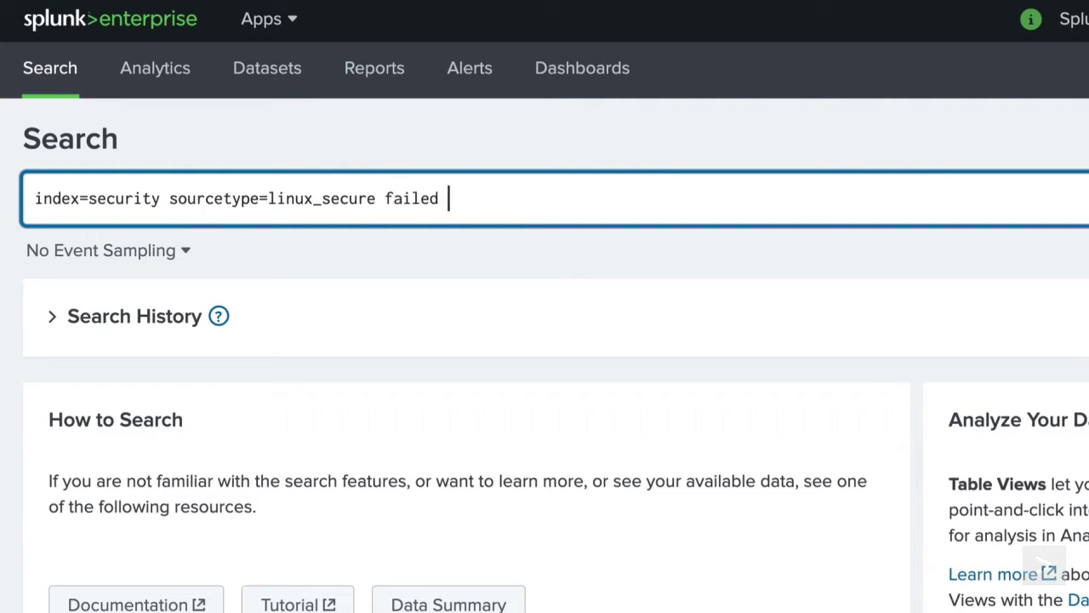
{"action": "type", "text": "password"}
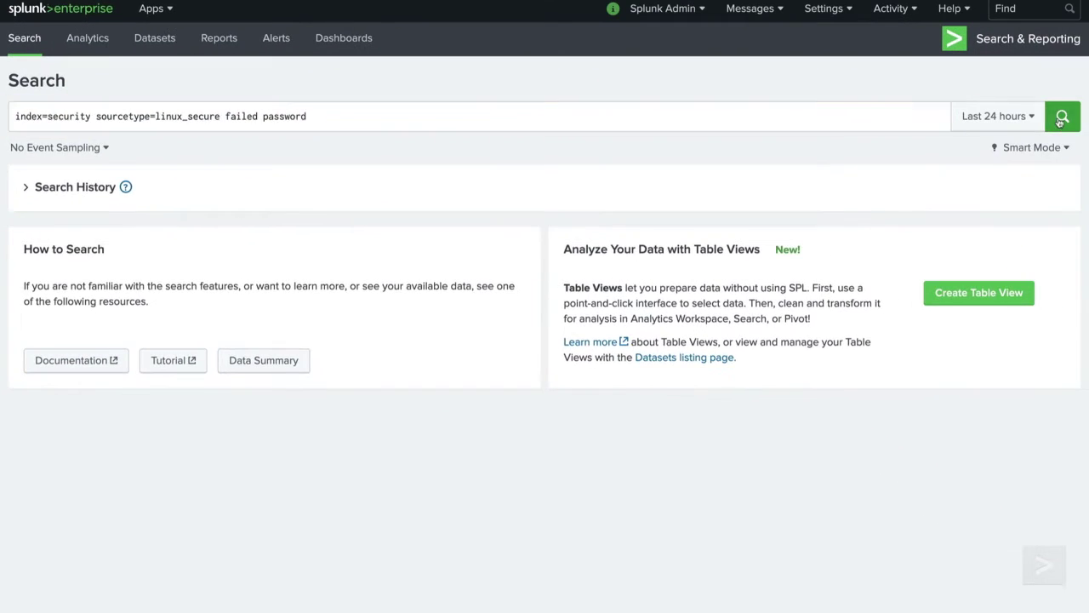
{"action": "left_click", "coordinate": [1062, 119]}
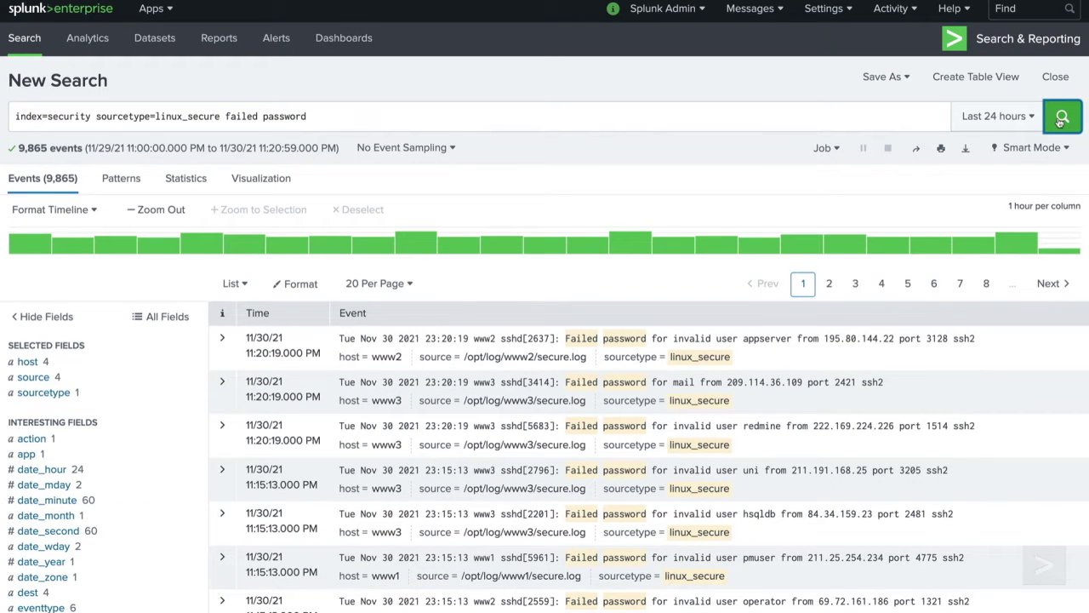
{"action": "left_click", "coordinate": [907, 78]}
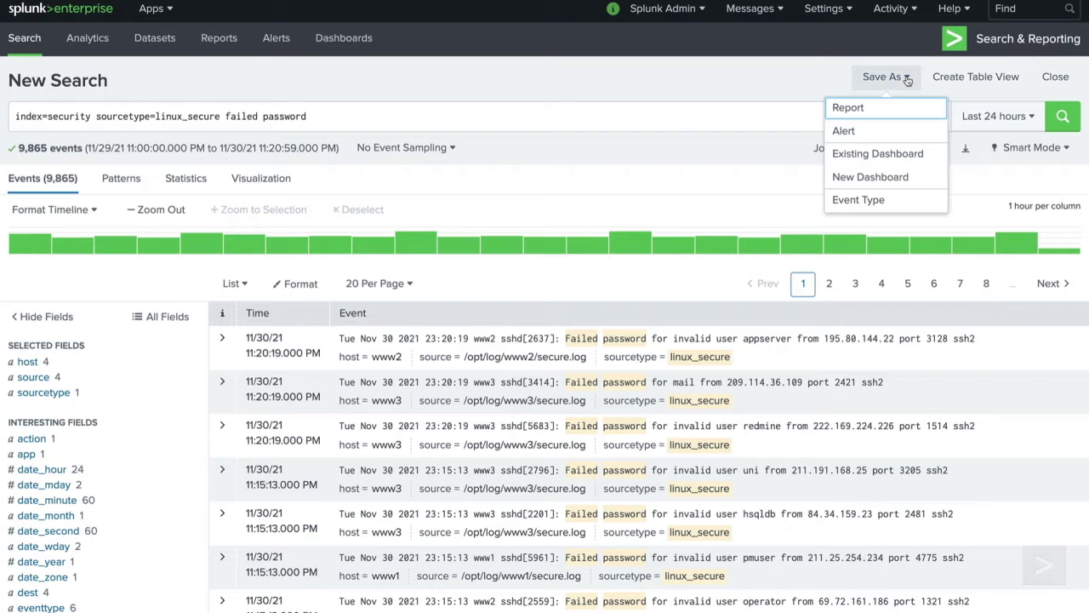
{"action": "left_click", "coordinate": [886, 134]}
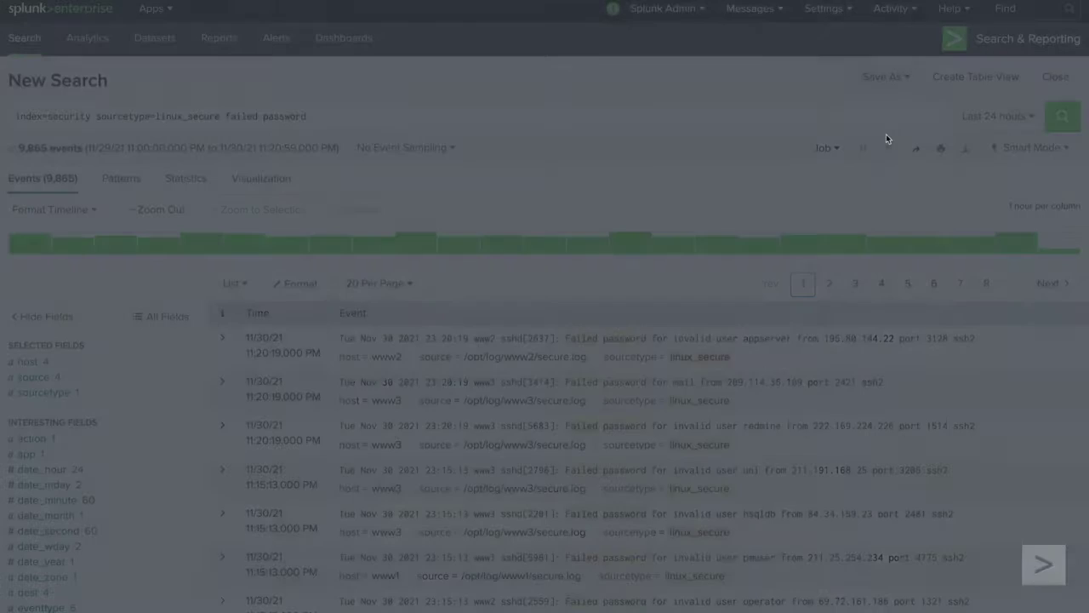
- Title the alert 'Server Login Failures', schedule it hourly, and keep expiration in hours
{"action": "left_click", "coordinate": [776, 144]}
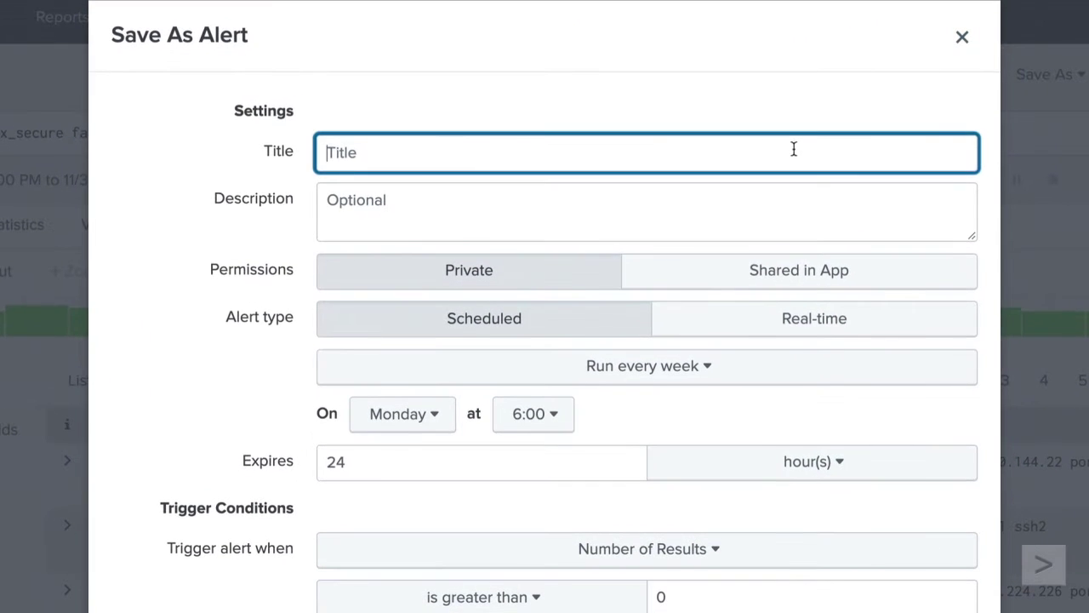
{"action": "type", "text": "Server Login Failures"}
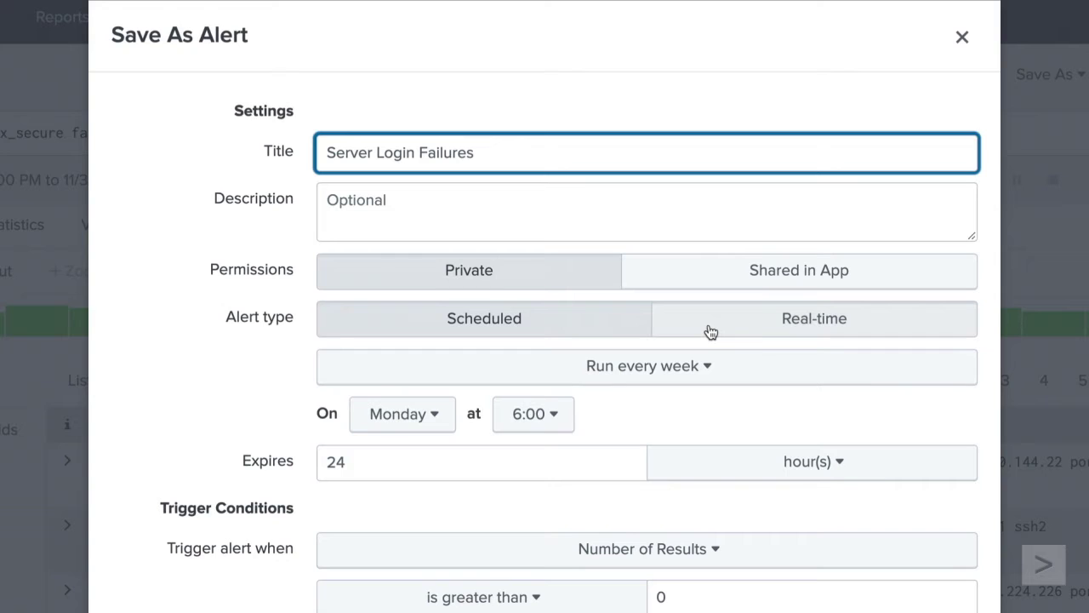
{"action": "left_click", "coordinate": [682, 375]}
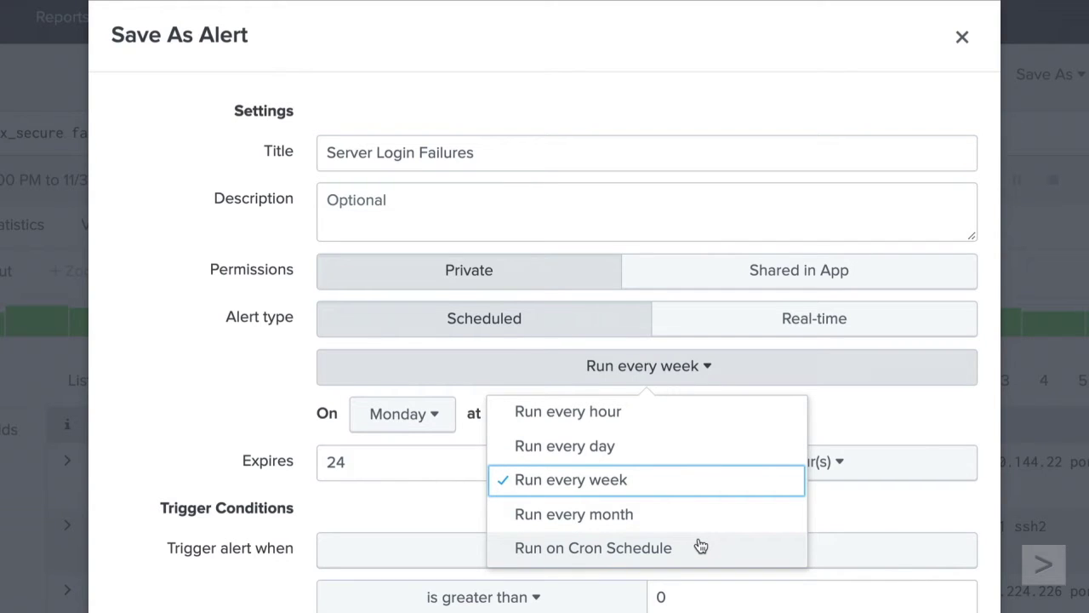
{"action": "left_click", "coordinate": [693, 415]}
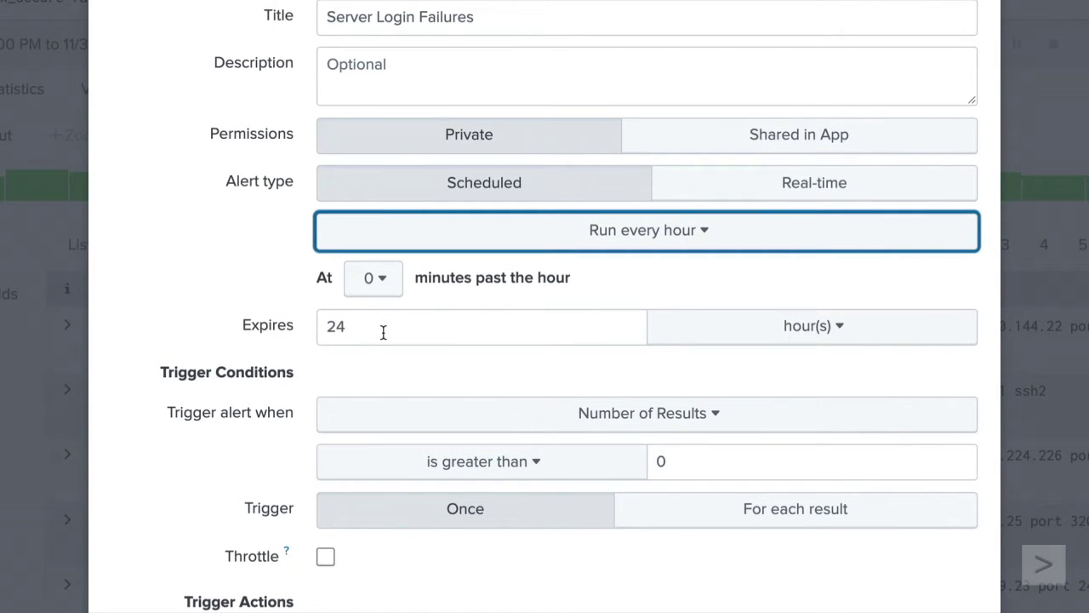
{"action": "left_click", "coordinate": [712, 332]}
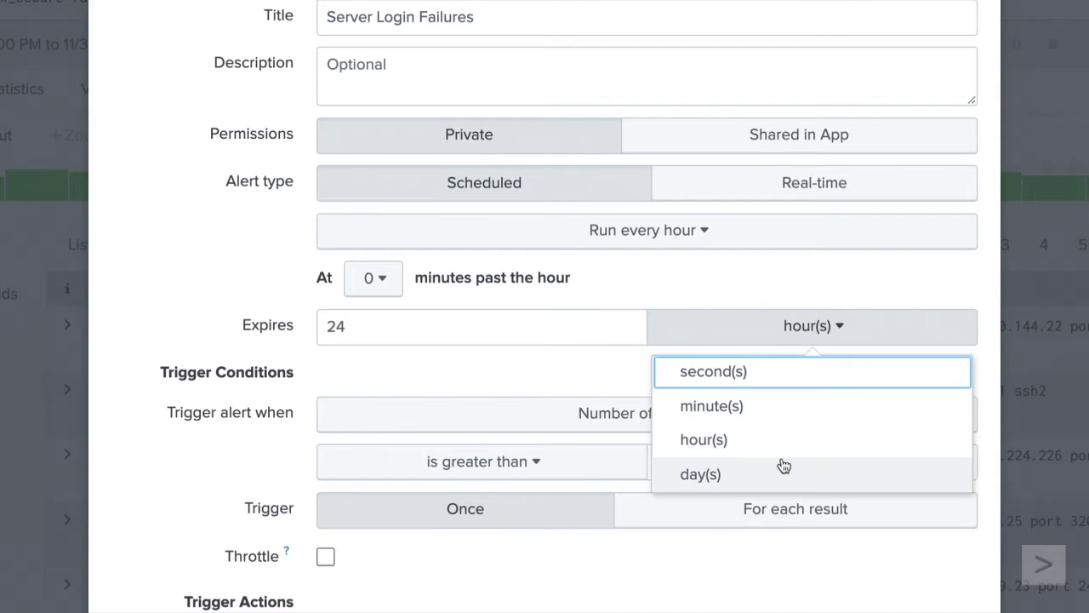
{"action": "left_click", "coordinate": [615, 373]}
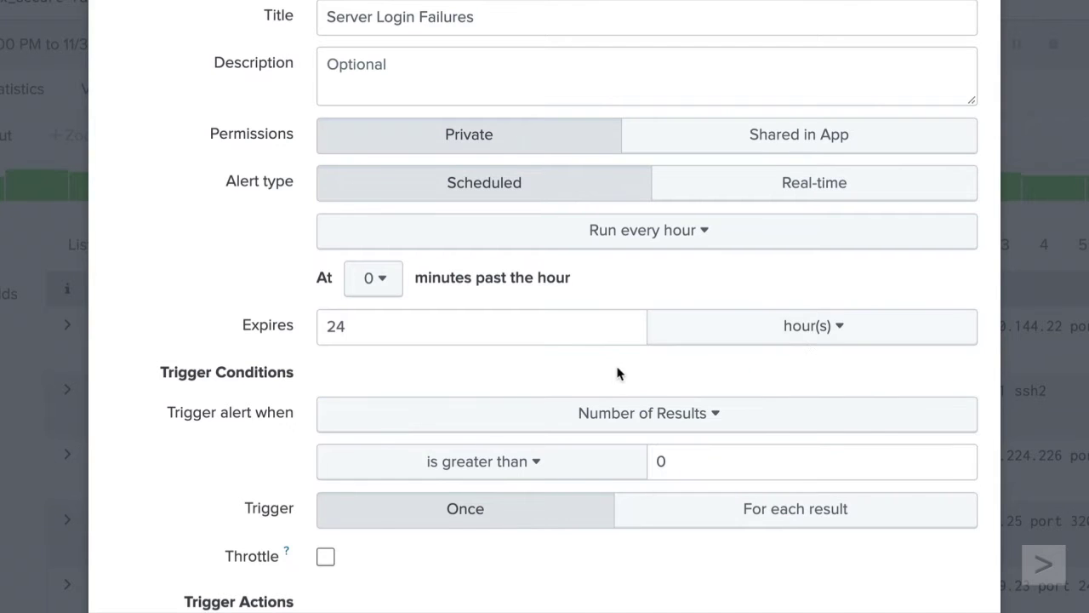
- Set the trigger condition to more than 25 results and enable throttling
{"action": "left_click", "coordinate": [672, 416]}
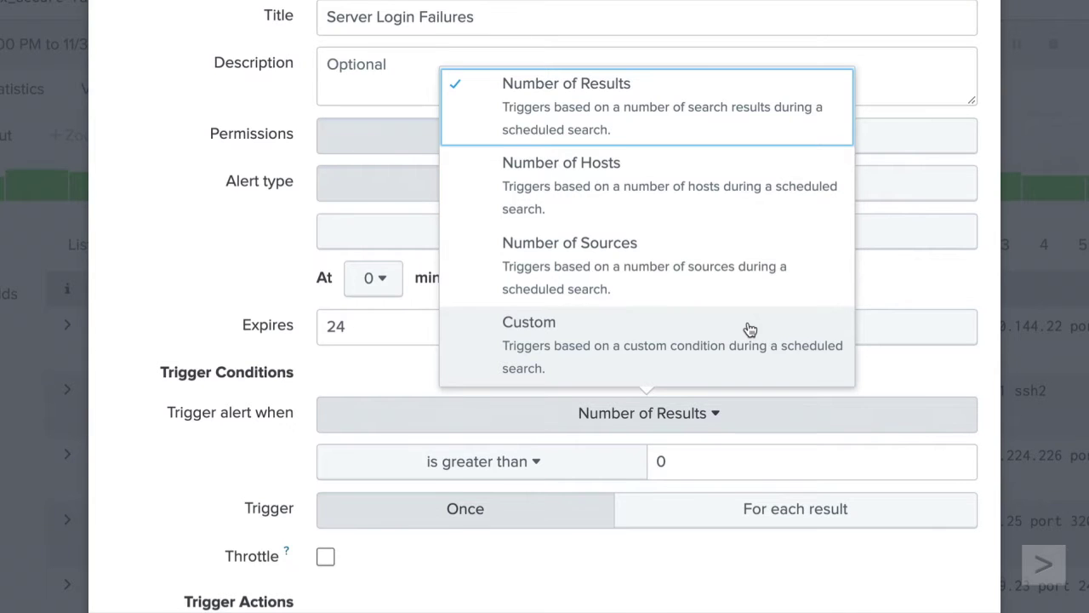
{"action": "left_click", "coordinate": [550, 362]}
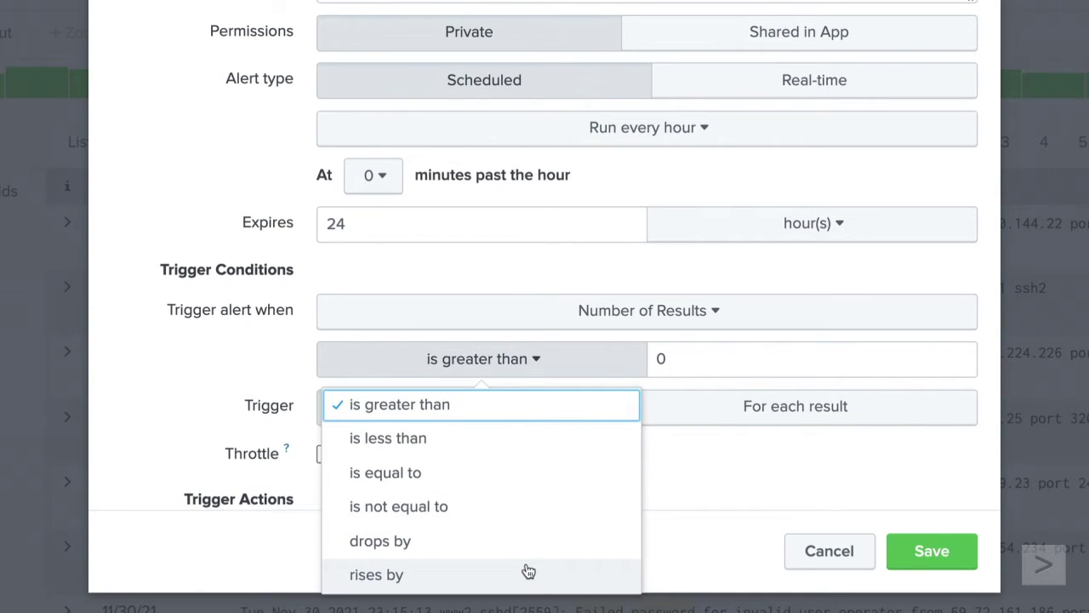
{"action": "left_click", "coordinate": [737, 470]}
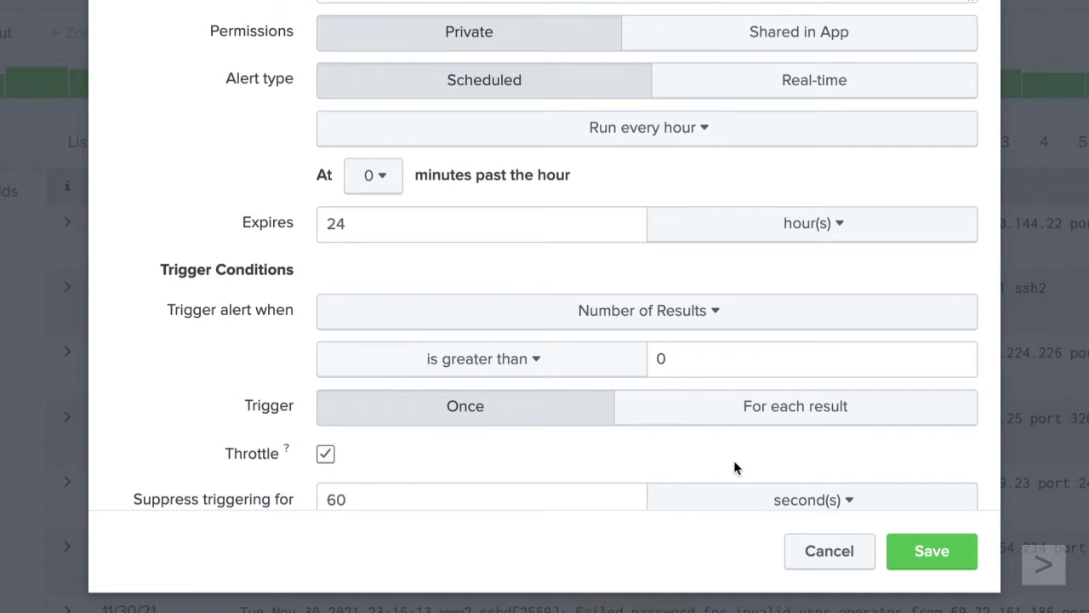
{"action": "left_click", "coordinate": [726, 361]}
{"action": "key", "text": "BackSpace"}
{"action": "type", "text": "25"}
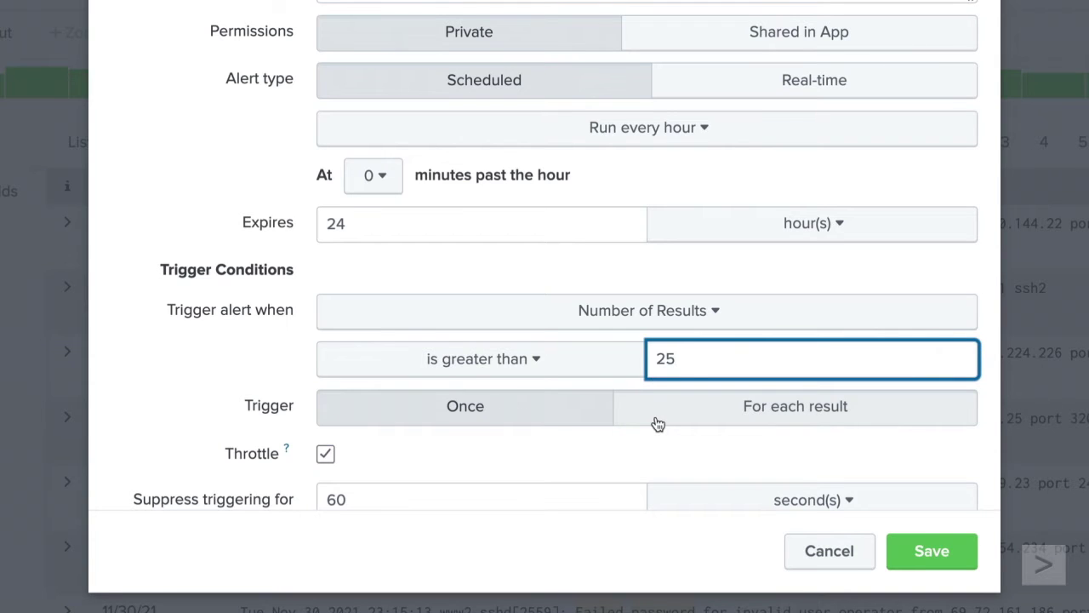
- Switch suppression units to minutes, set the alert to trigger once, and turn throttling off
{"action": "scroll", "coordinate": [656, 423], "scroll_direction": "down", "scroll_amount": 3}
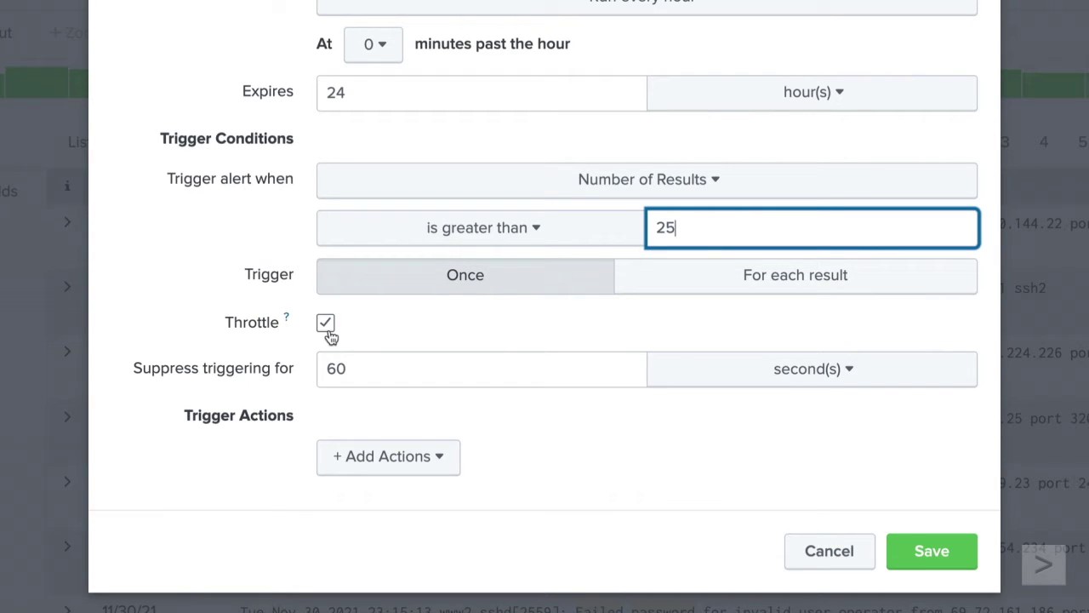
{"action": "left_click", "coordinate": [680, 372]}
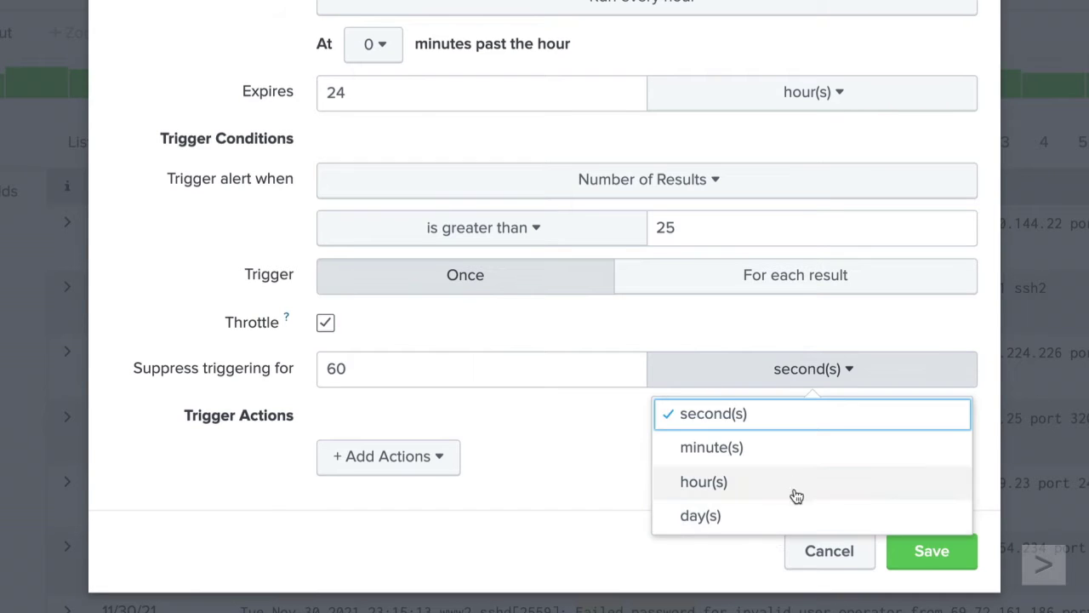
{"action": "left_click", "coordinate": [792, 449]}
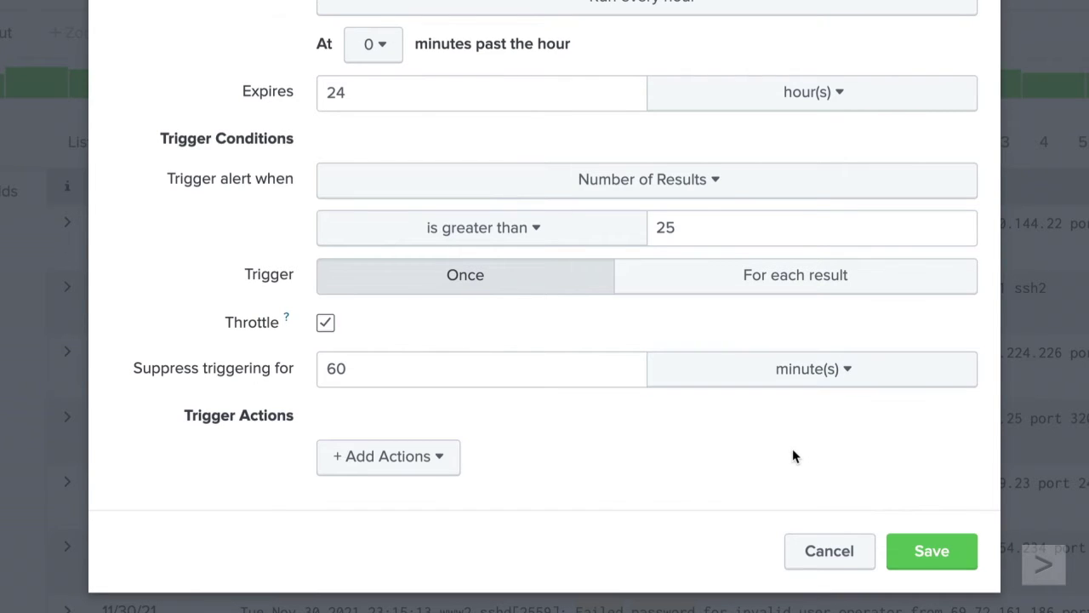
{"action": "left_click", "coordinate": [827, 284]}
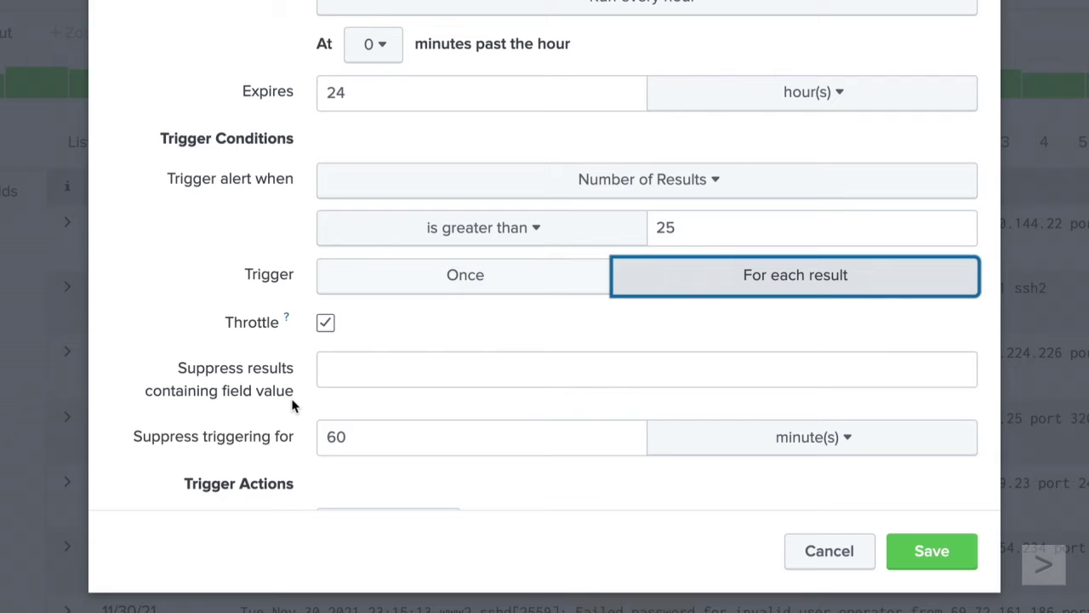
{"action": "left_click", "coordinate": [419, 289]}
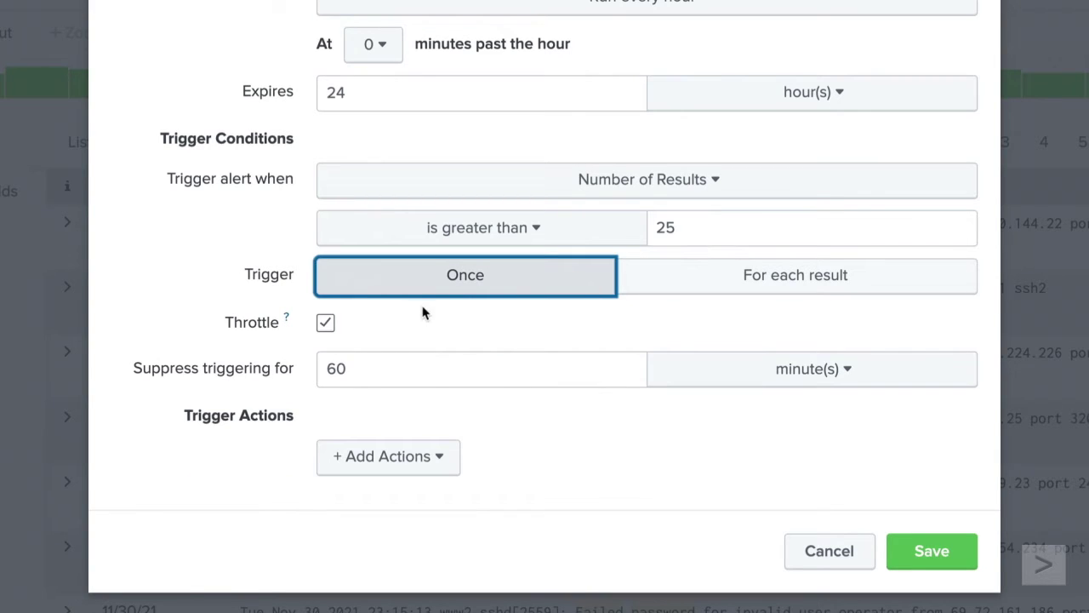
{"action": "left_click", "coordinate": [442, 460]}
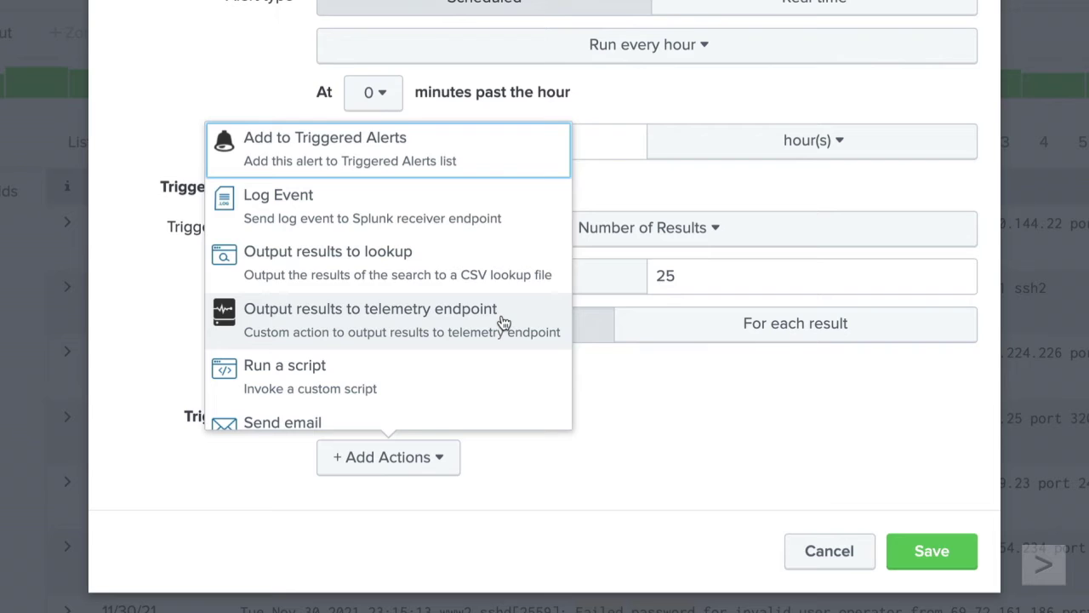
- Add an 'Add to Triggered Alerts' action at High severity and save the alert
{"action": "scroll", "coordinate": [504, 321], "scroll_direction": "down", "scroll_amount": 5}
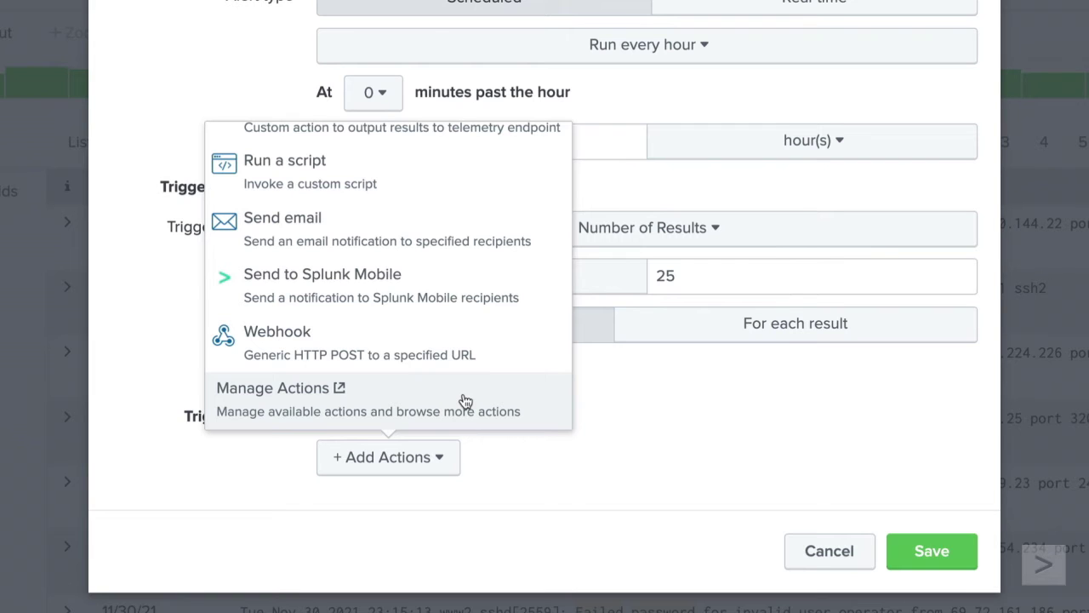
{"action": "scroll", "coordinate": [464, 402], "scroll_direction": "up", "scroll_amount": 1}
{"action": "scroll", "coordinate": [464, 402], "scroll_direction": "up", "scroll_amount": 3}
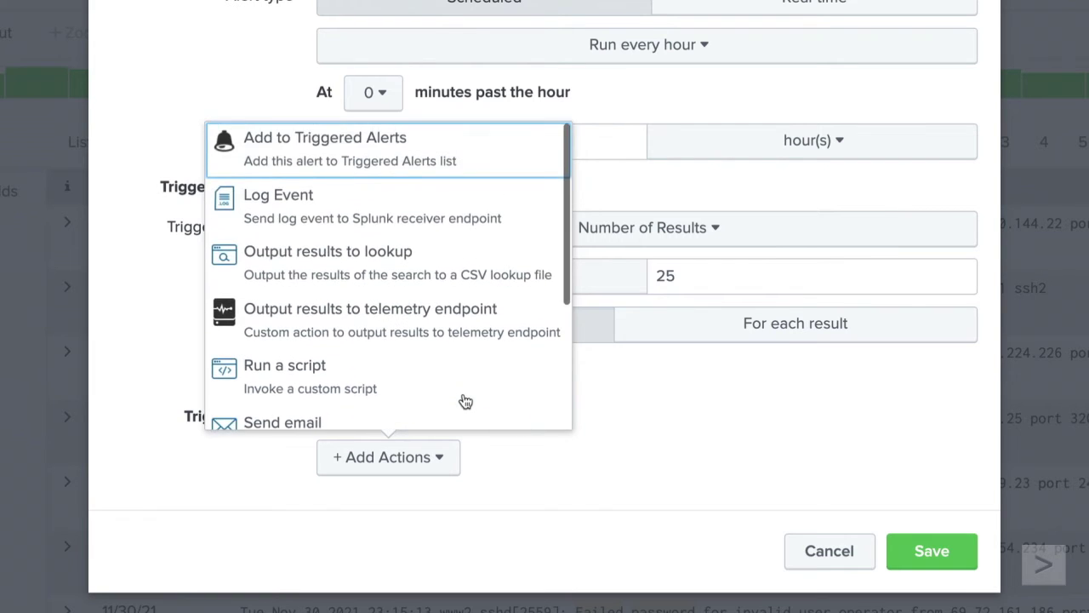
{"action": "left_click", "coordinate": [474, 159]}
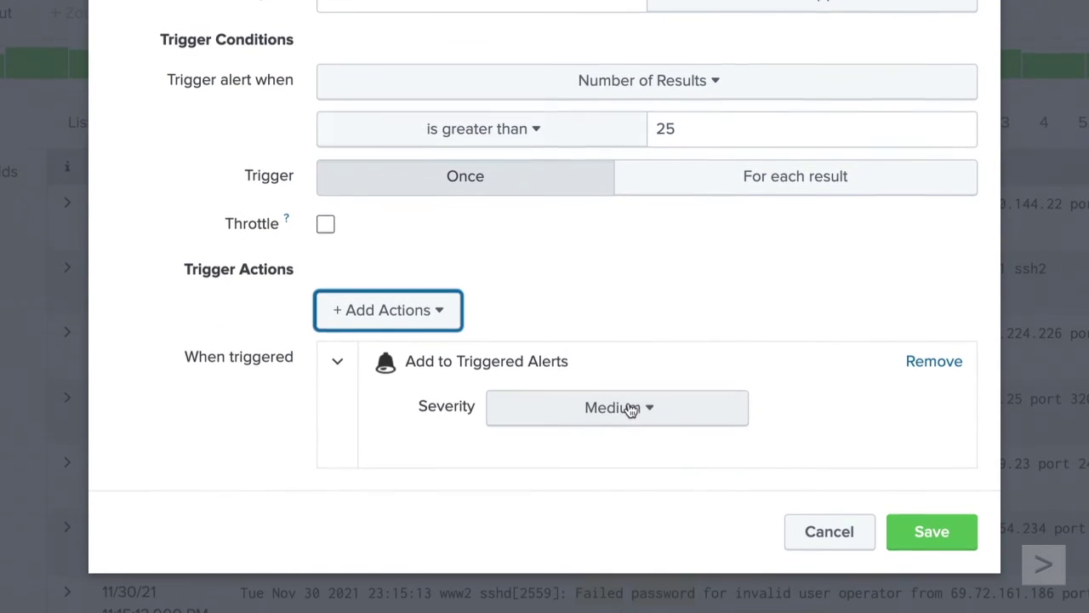
{"action": "left_click", "coordinate": [628, 406]}
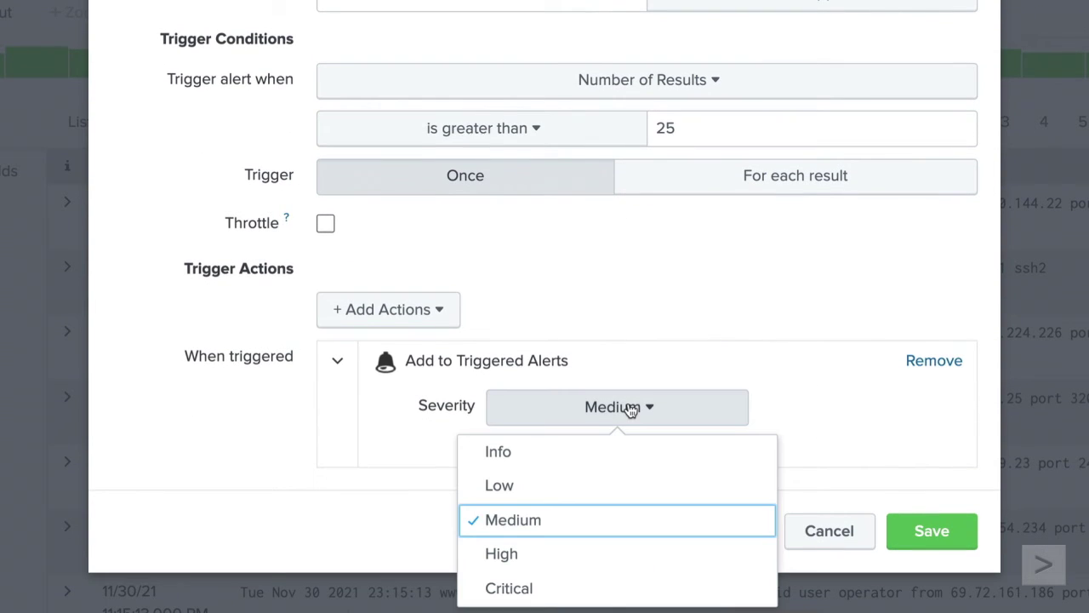
{"action": "left_click", "coordinate": [643, 555]}
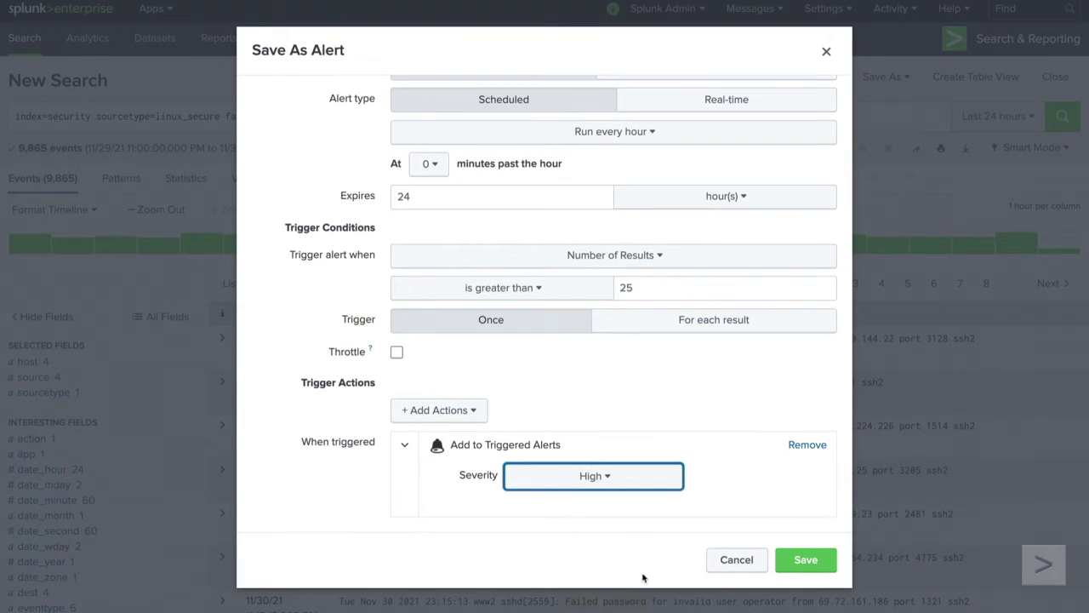
{"action": "left_click", "coordinate": [805, 559]}
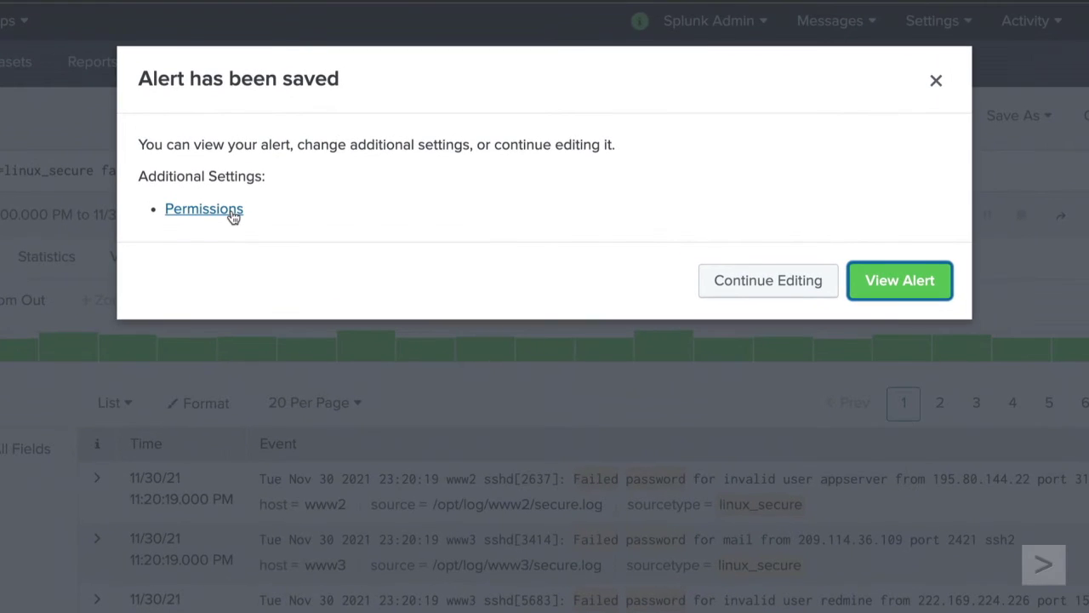
- Set the alert's permissions to display in the App with Read access for Everyone
{"action": "left_click", "coordinate": [232, 214]}
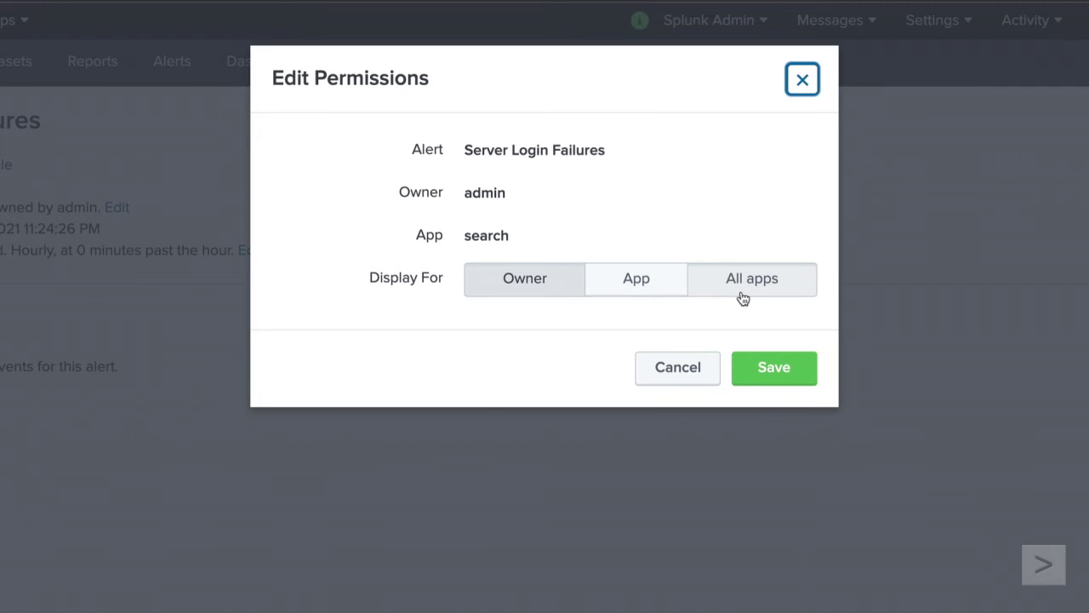
{"action": "left_click", "coordinate": [646, 281]}
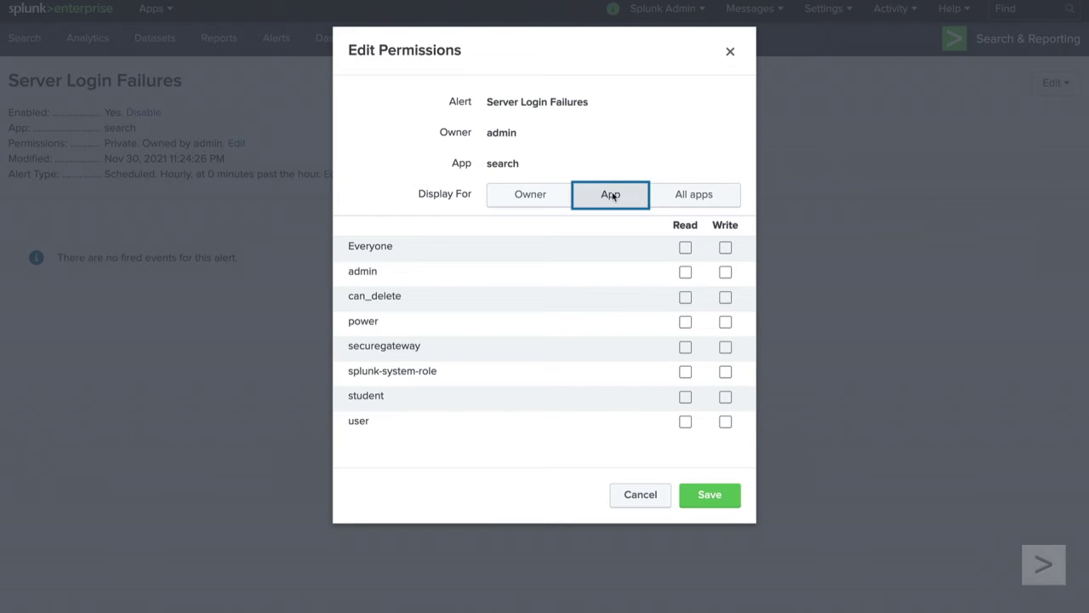
{"action": "left_click", "coordinate": [685, 249]}
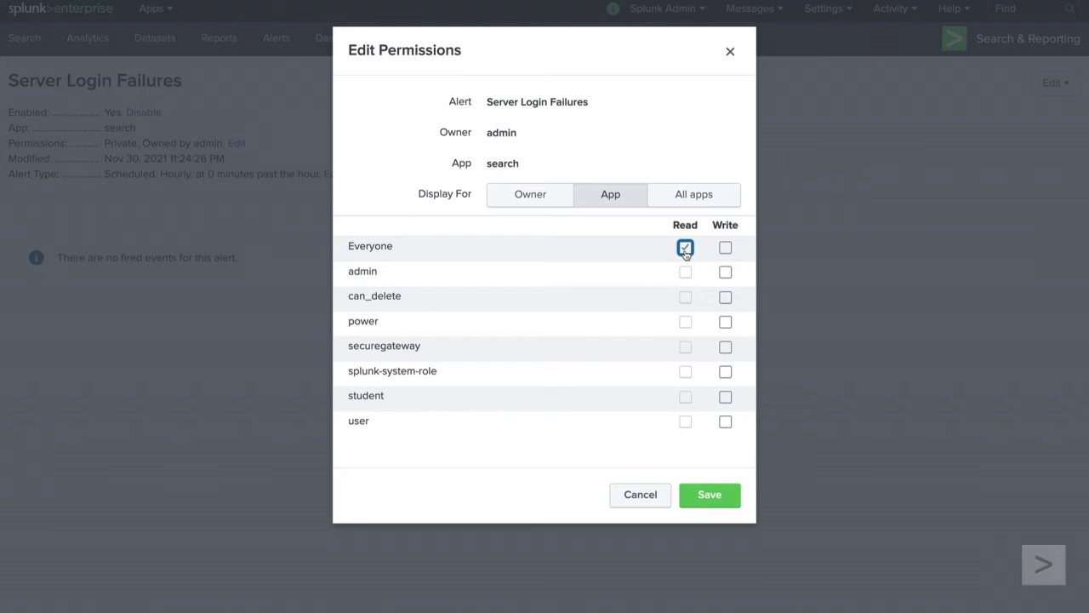
{"action": "left_click", "coordinate": [729, 501]}
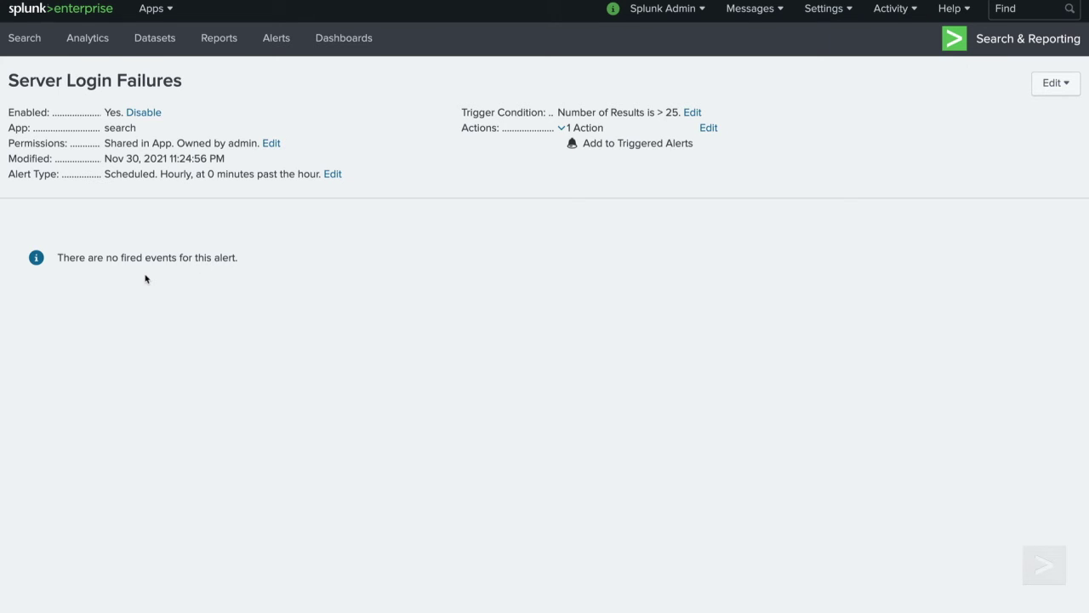
{"action": "left_click", "coordinate": [1042, 93]}
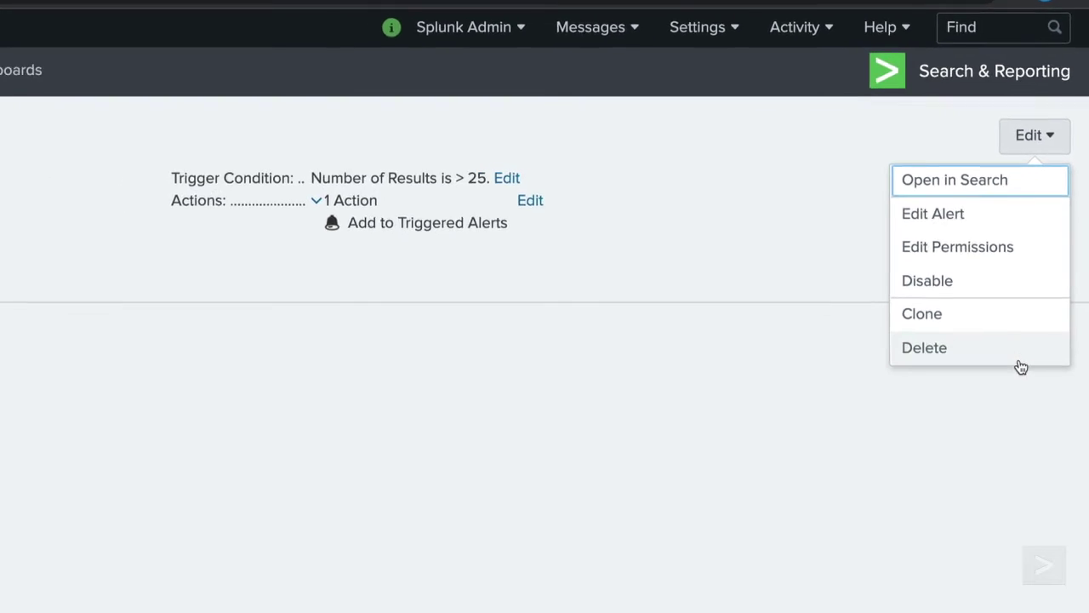
{"action": "key", "text": "Escape"}
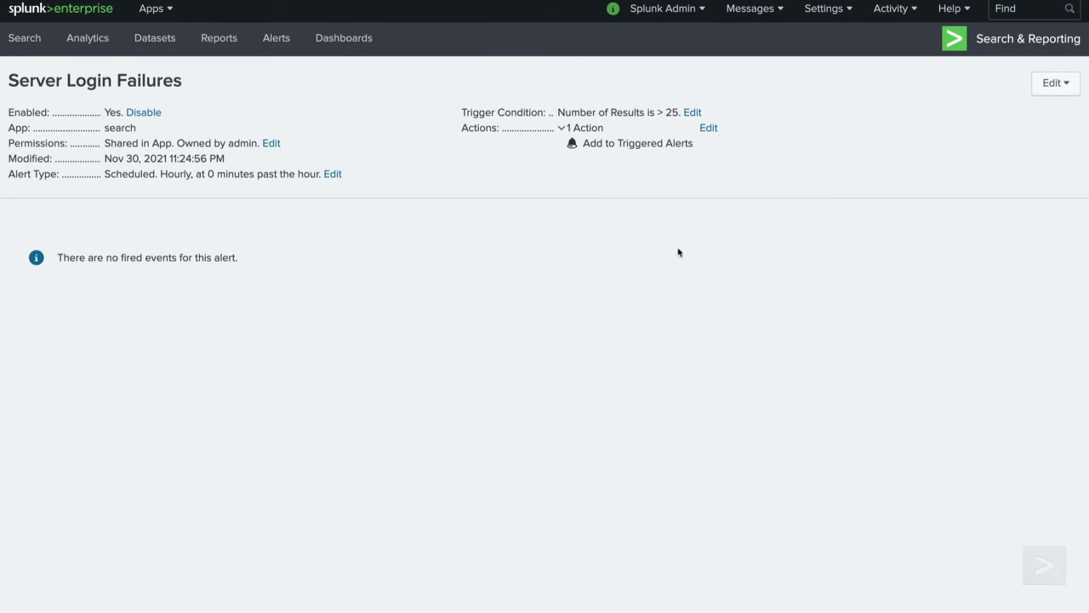
{"action": "left_click", "coordinate": [32, 45]}
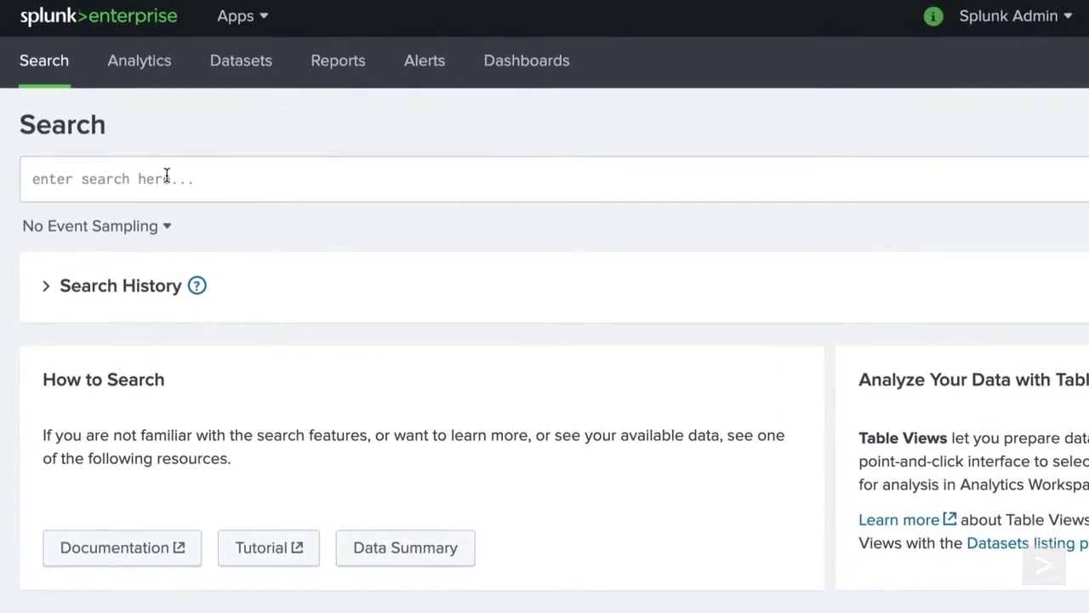
- Run 'index=web sourcetype=access_combined status>=500 action=purchase' and bring up the Save As options
{"action": "left_click", "coordinate": [106, 115]}
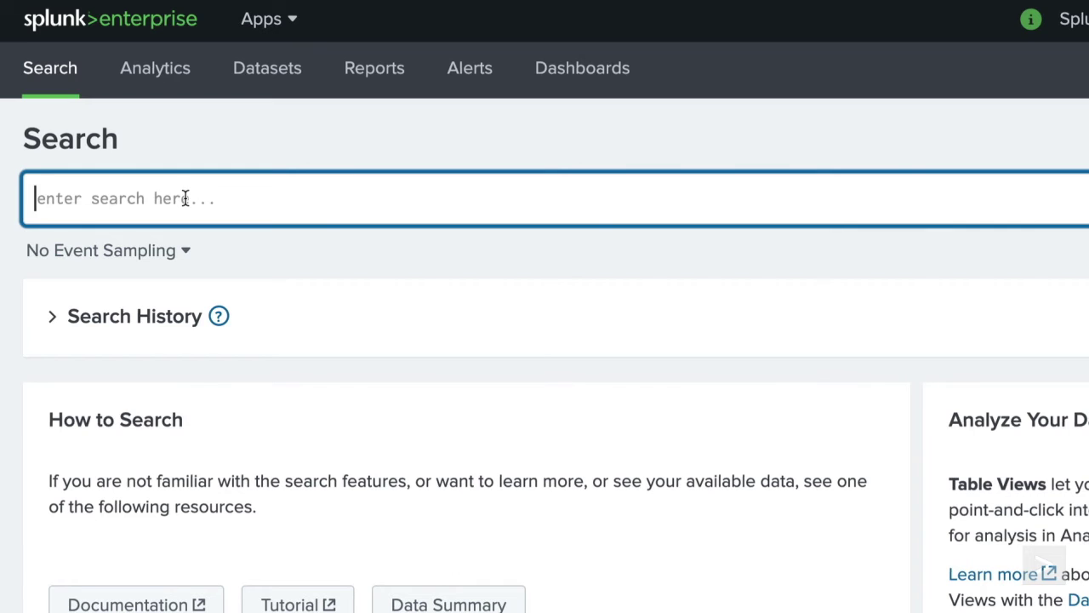
{"action": "type", "text": "index=web sourcetype=access_com"}
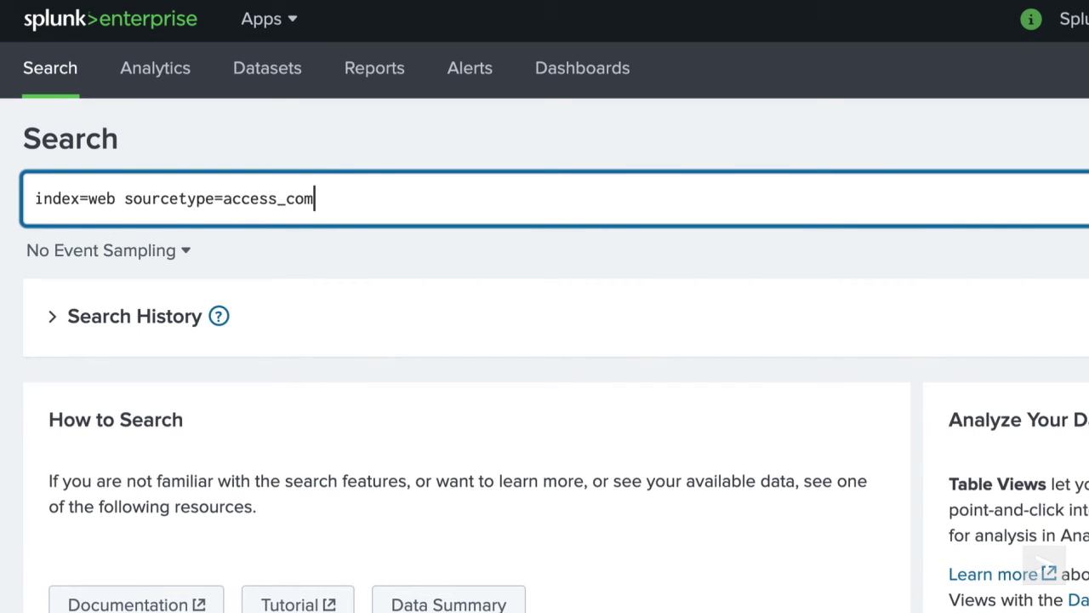
{"action": "type", "text": "bined status>=500 "}
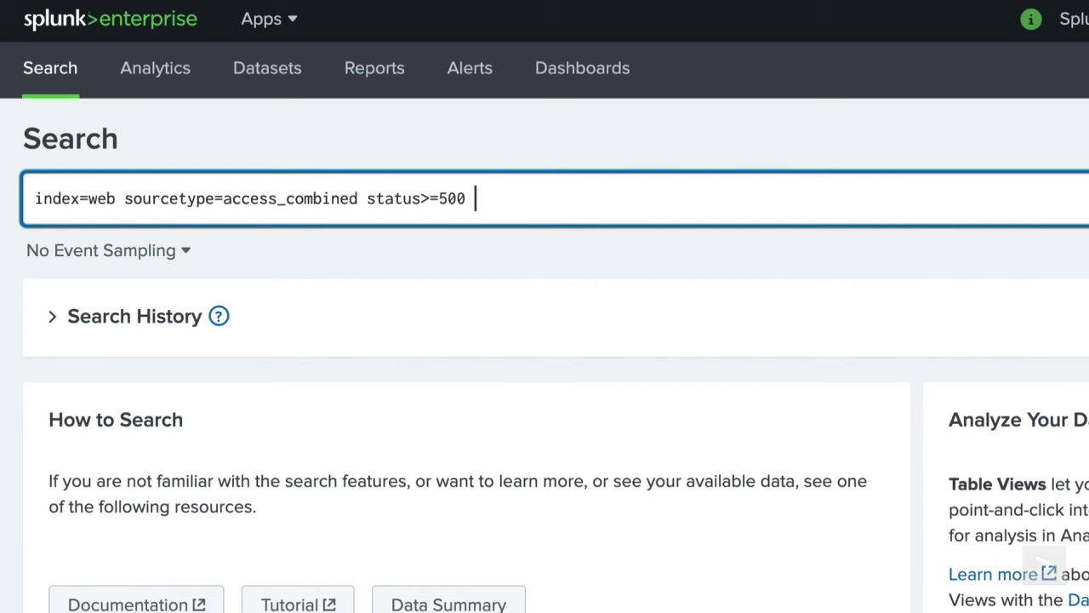
{"action": "type", "text": "action=purchase"}
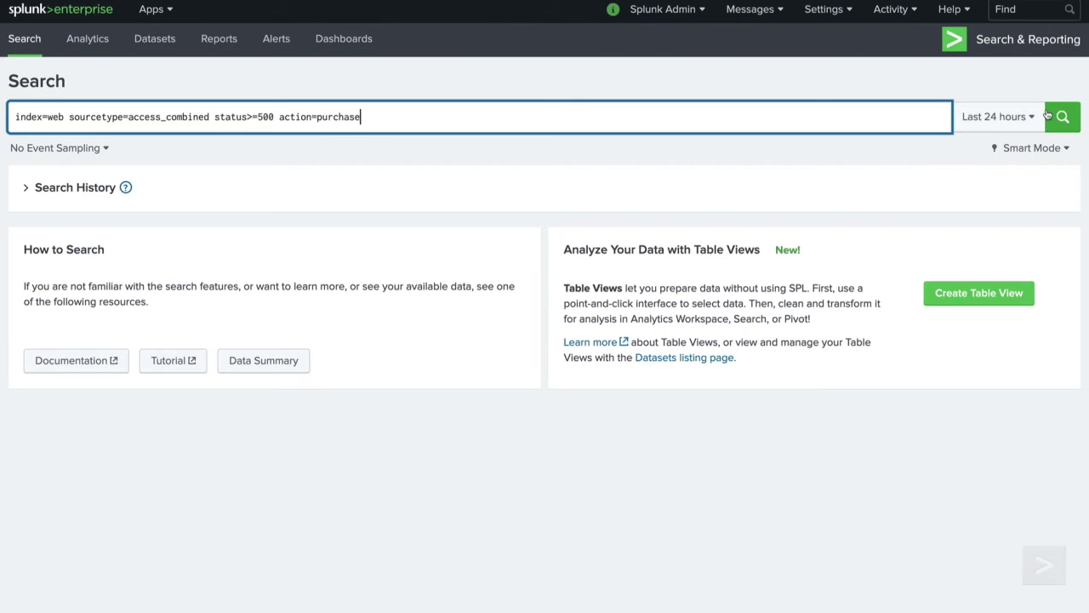
{"action": "left_click", "coordinate": [1048, 116]}
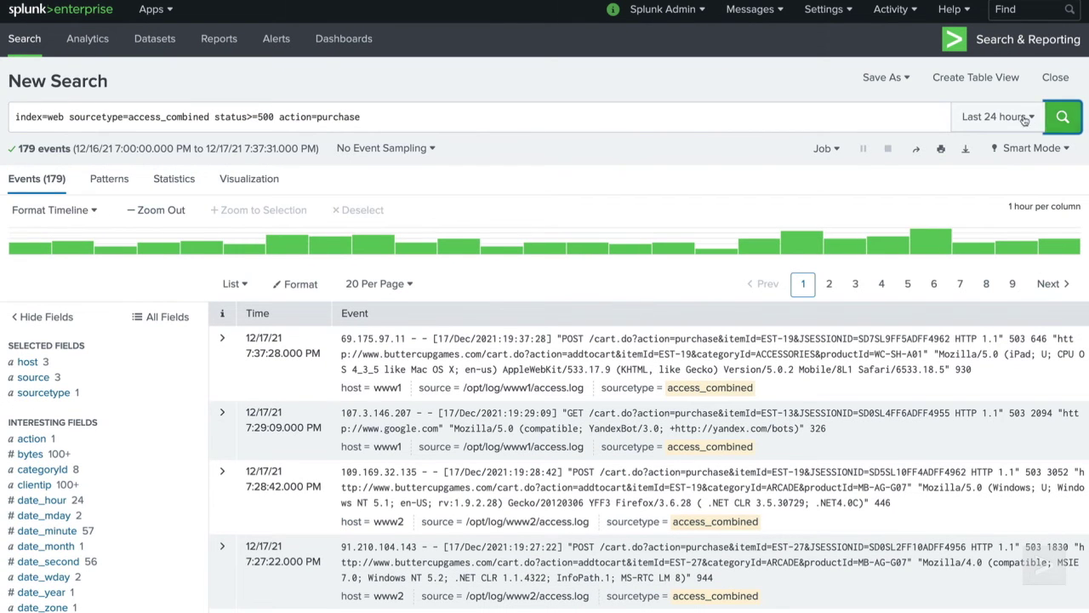
{"action": "left_click", "coordinate": [906, 79]}
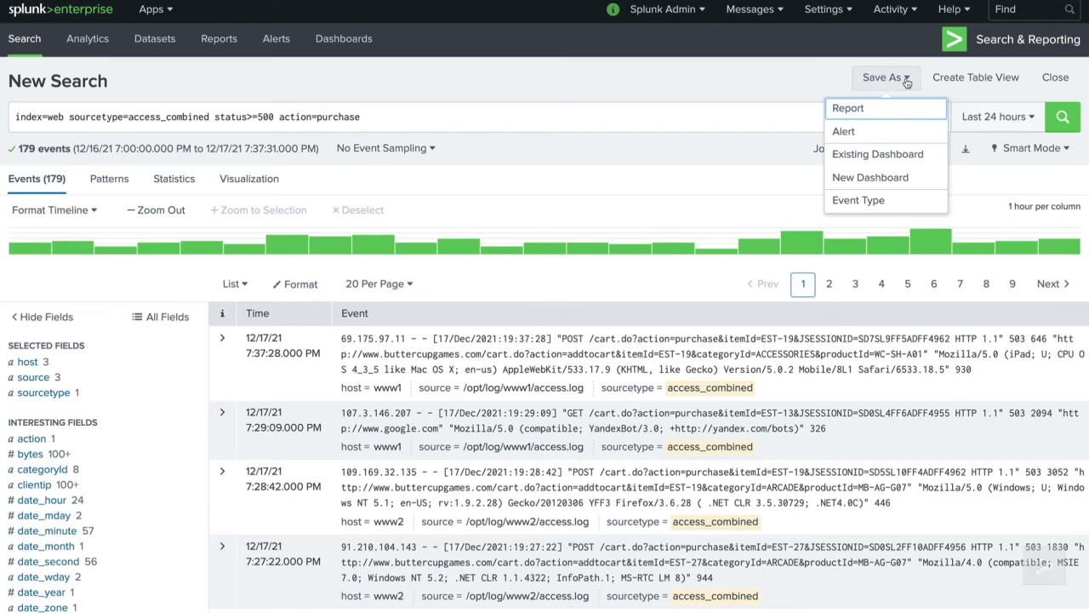
- Save the search as an alert titled 'Server Errors for Online Purchases', shared in the app
{"action": "left_click", "coordinate": [878, 131]}
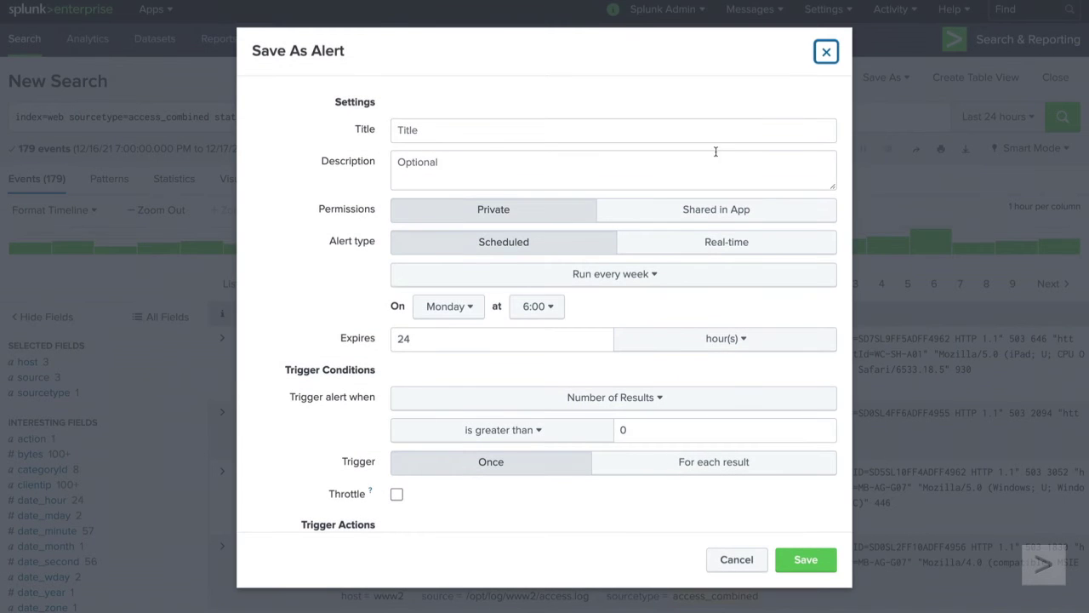
{"action": "left_click", "coordinate": [706, 132]}
{"action": "type", "text": "Server Er"}
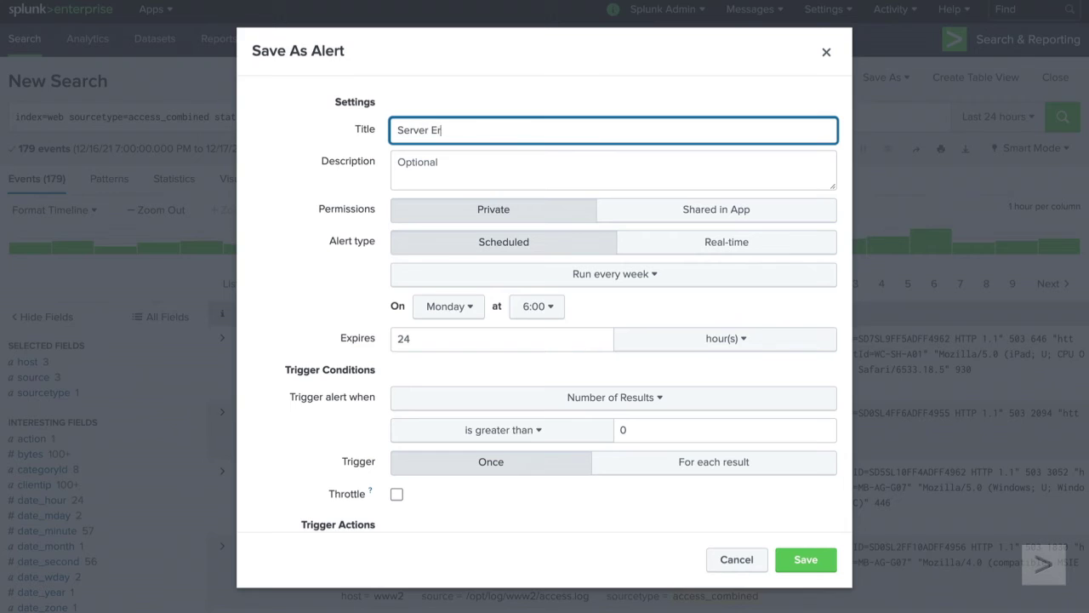
{"action": "type", "text": "rors for Online Purchases"}
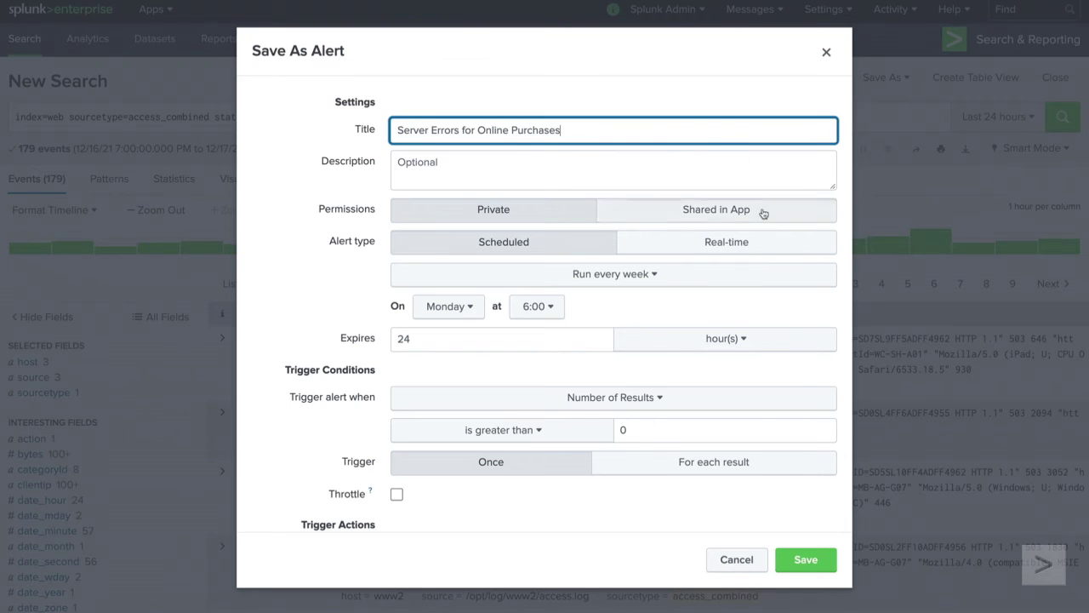
{"action": "left_click", "coordinate": [763, 213]}
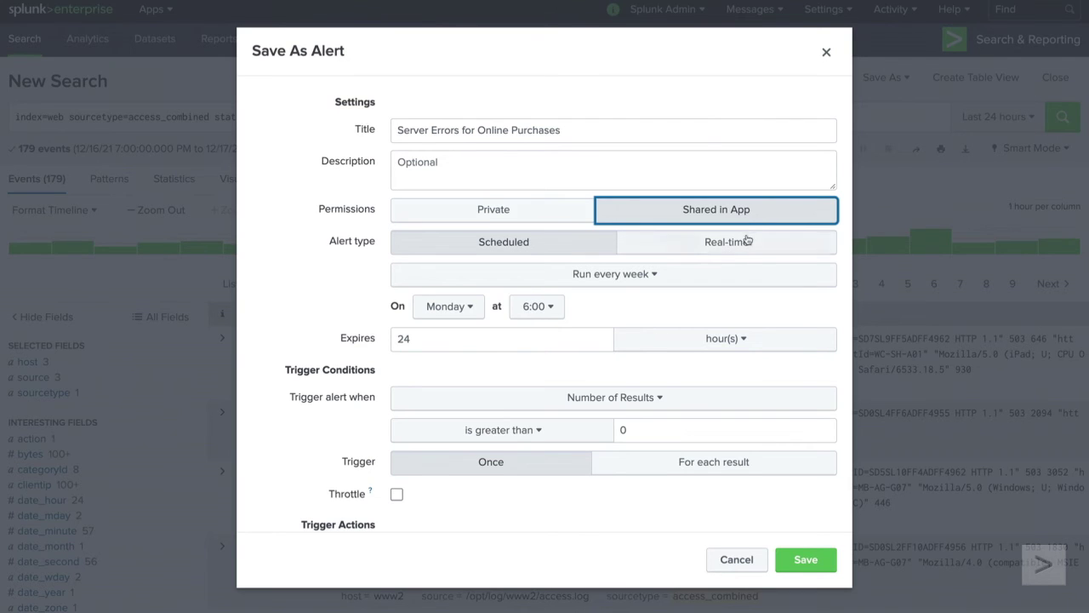
- Make it a real-time alert triggering per result, with throttling enabled
{"action": "left_click", "coordinate": [749, 243]}
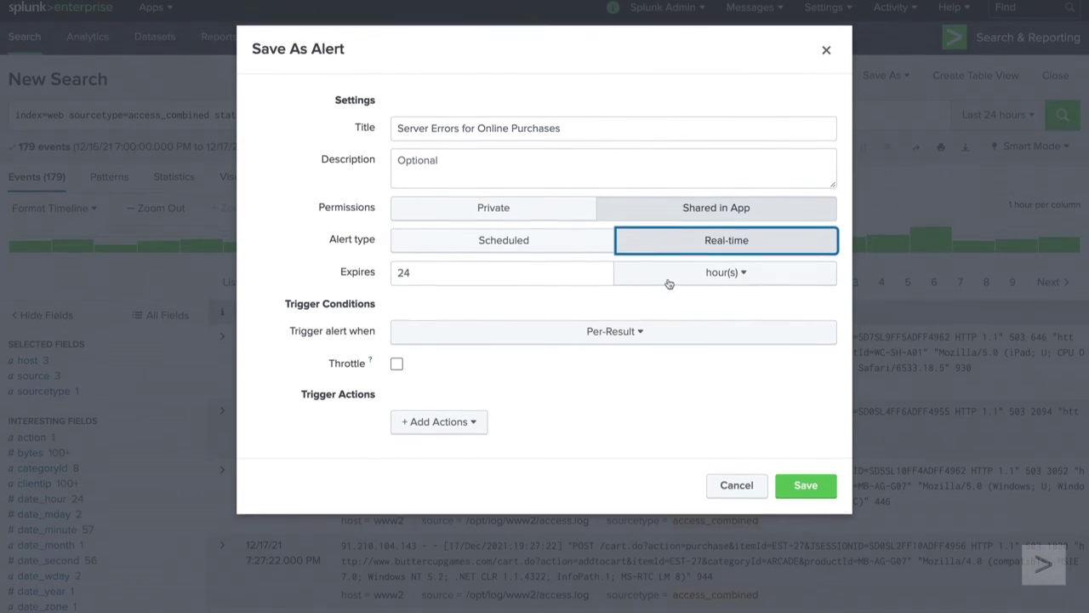
{"action": "left_click", "coordinate": [651, 328]}
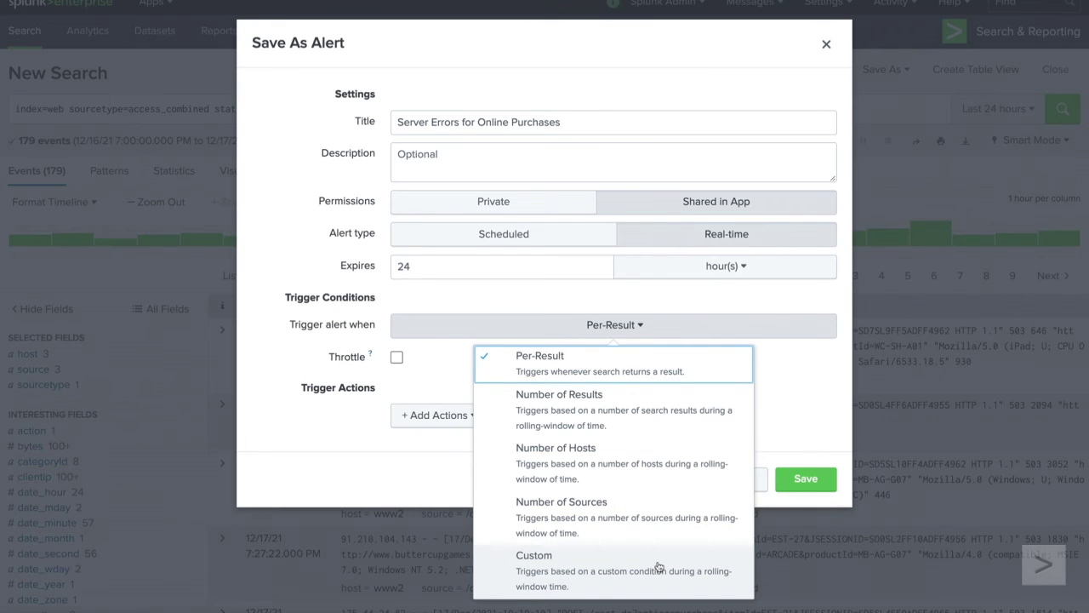
{"action": "left_click", "coordinate": [685, 371]}
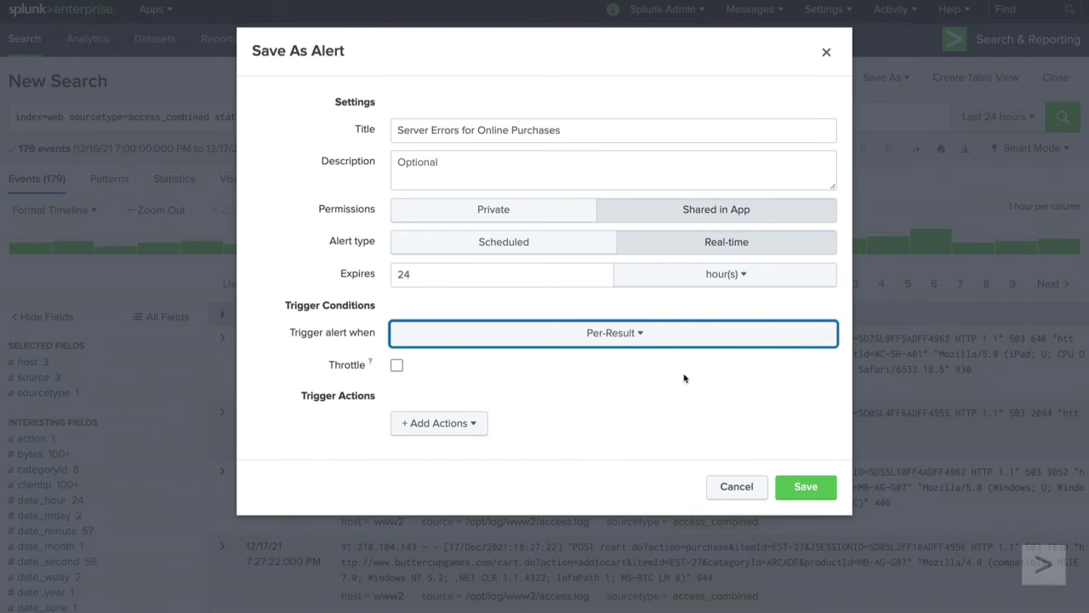
{"action": "left_click", "coordinate": [397, 367]}
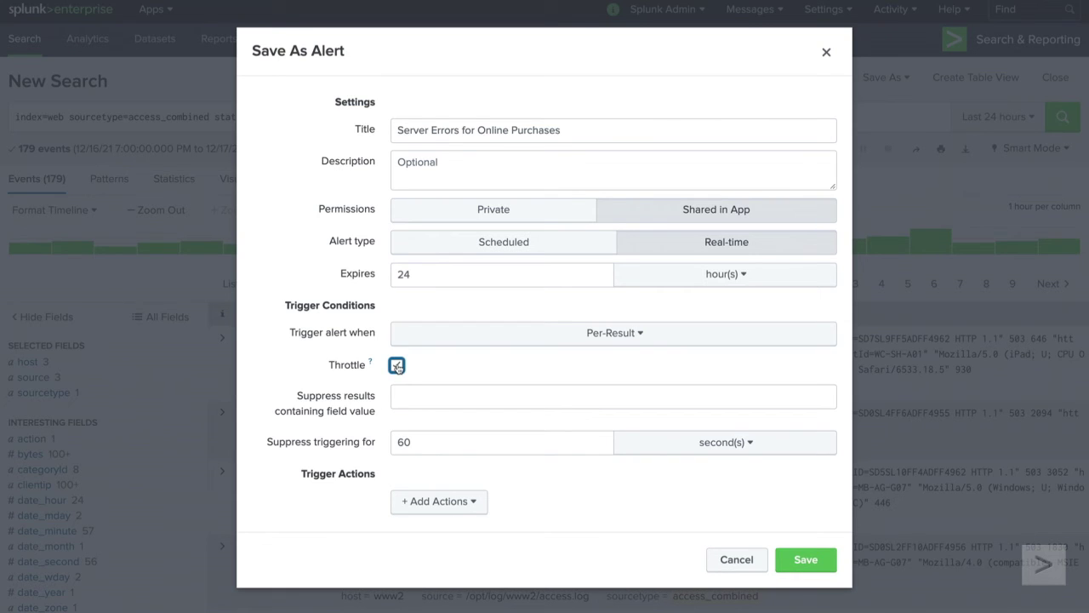
- Suppress repeat triggers on field '*' for 30 minutes
{"action": "left_click", "coordinate": [449, 399]}
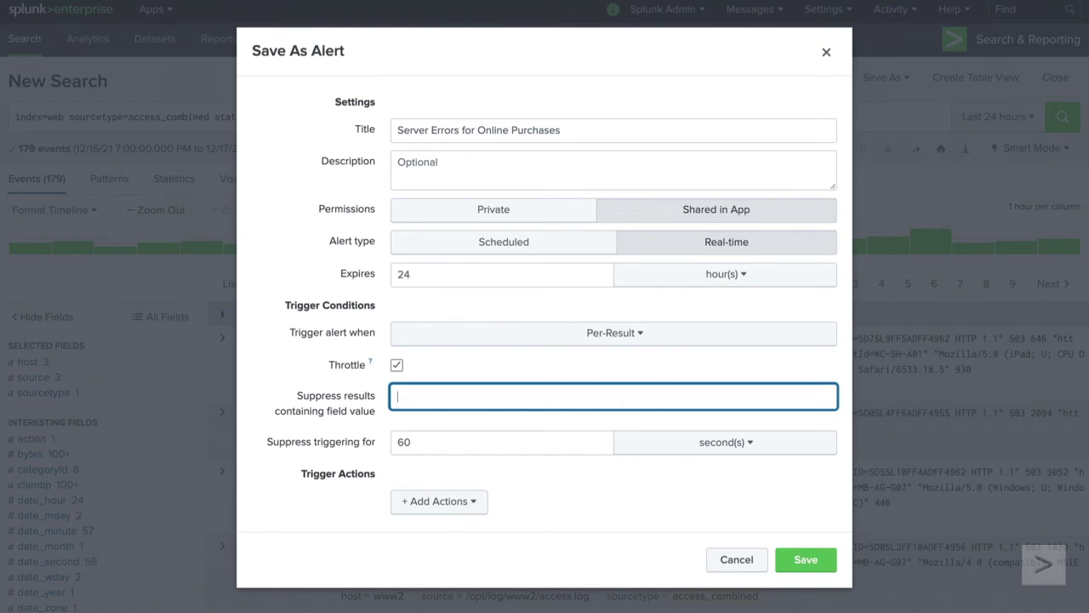
{"action": "type", "text": "*"}
{"action": "left_click", "coordinate": [468, 443]}
{"action": "key", "text": "BackSpace"}
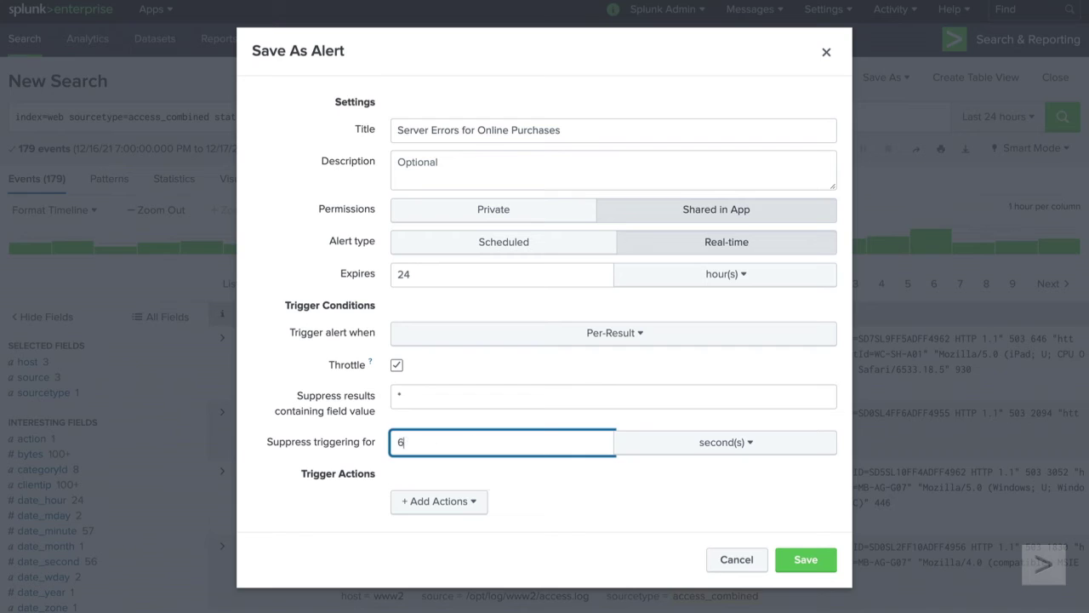
{"action": "key", "text": "BackSpace"}
{"action": "type", "text": "30"}
{"action": "left_click", "coordinate": [750, 443]}
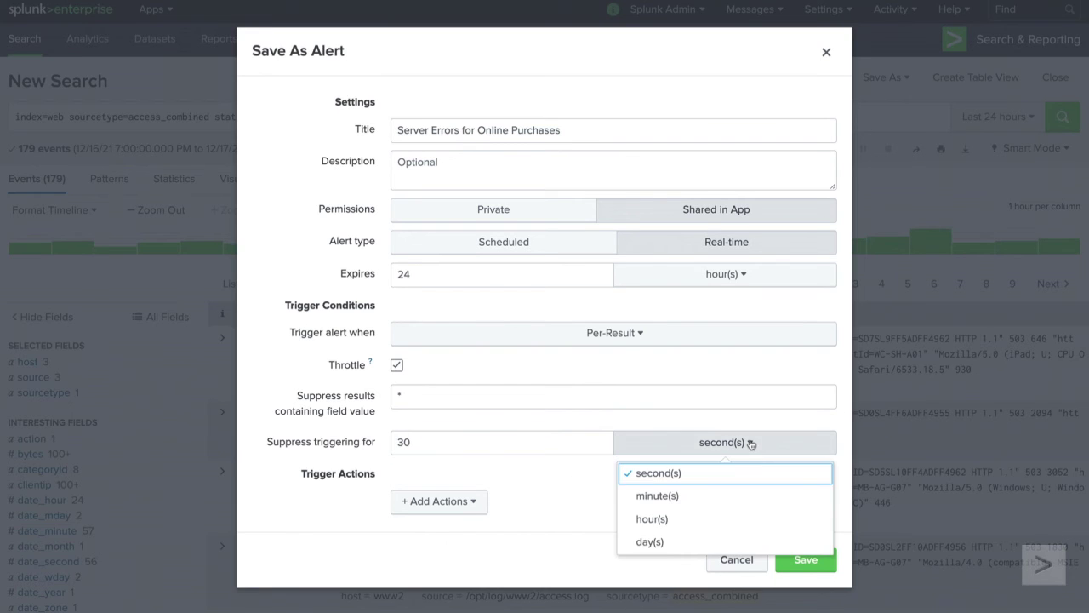
{"action": "left_click", "coordinate": [760, 496]}
- Add an 'Add to Triggered Alerts' action at High severity and save the alert
{"action": "left_click", "coordinate": [469, 504]}
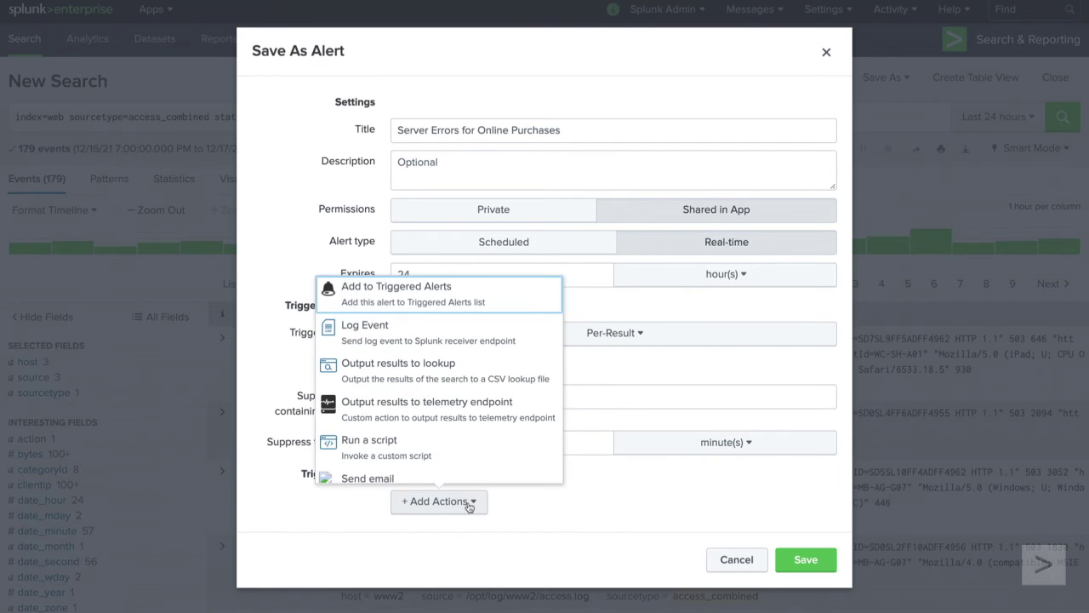
{"action": "left_click", "coordinate": [535, 298]}
{"action": "left_click", "coordinate": [611, 467]}
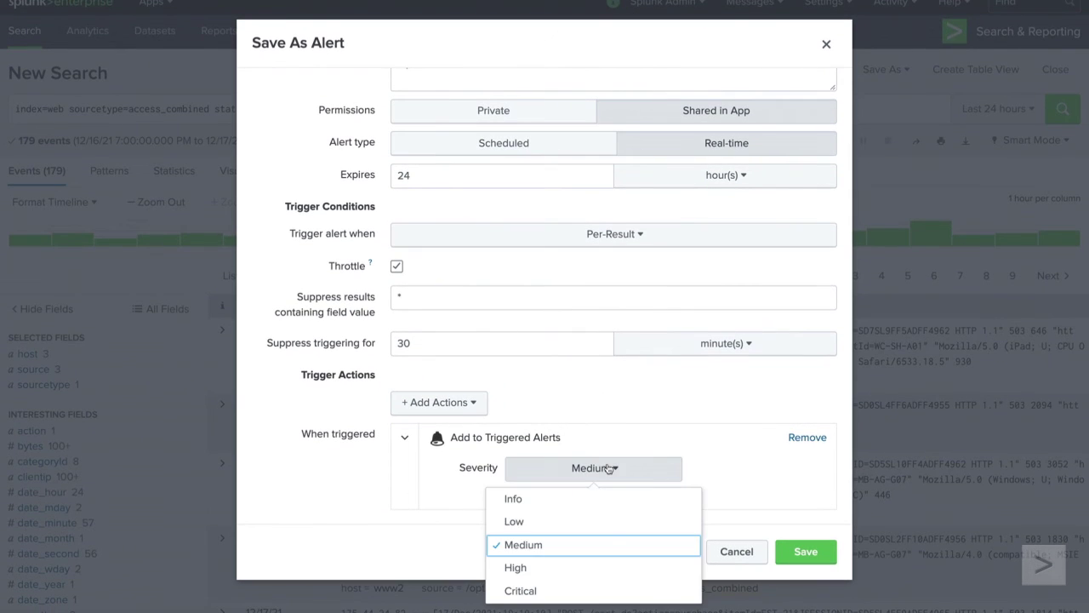
{"action": "left_click", "coordinate": [608, 566]}
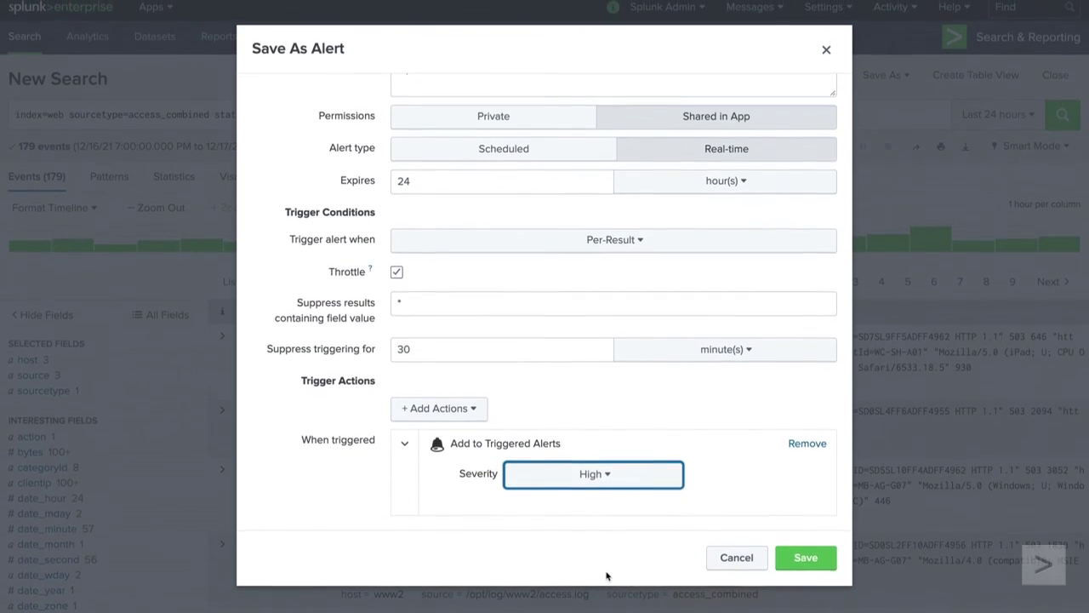
{"action": "left_click", "coordinate": [808, 561]}
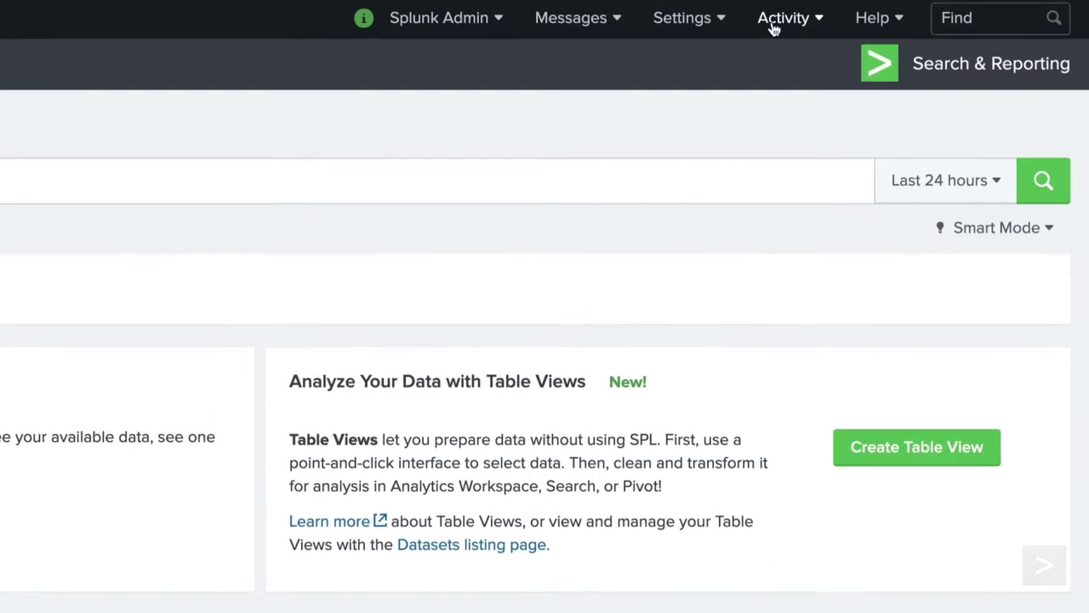
- Open the Triggered Alerts list from the Activity menu
{"action": "left_click", "coordinate": [890, 14]}
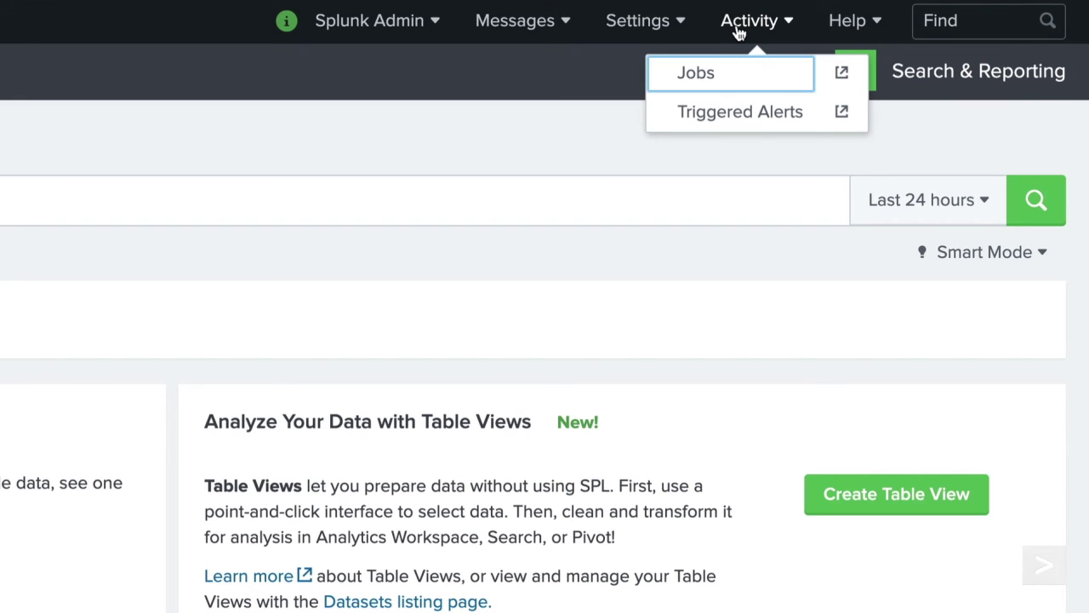
{"action": "left_click", "coordinate": [735, 113]}
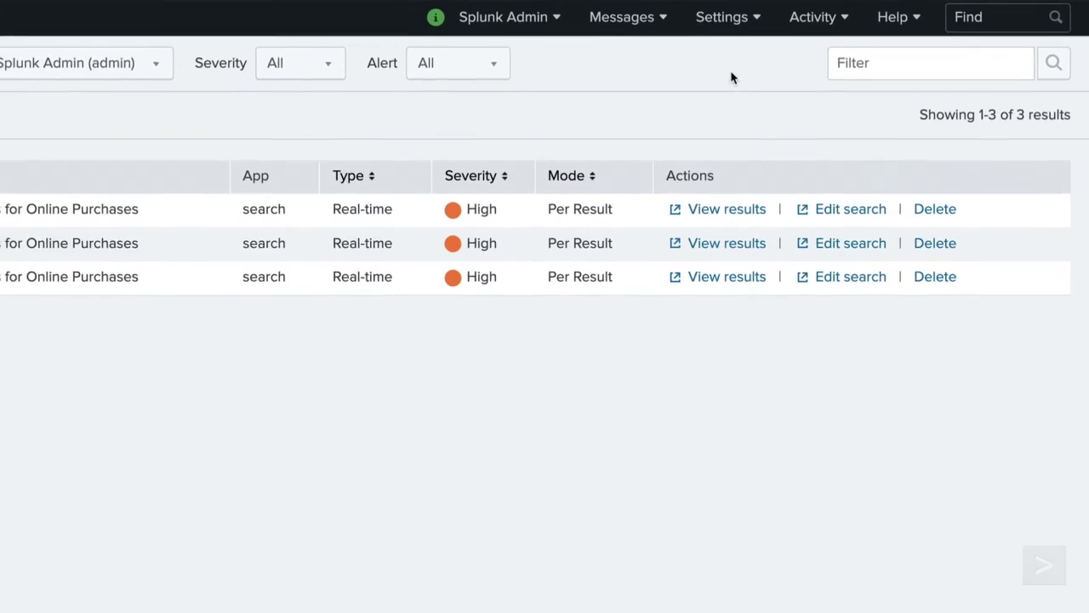
- In Search & Reporting's Alerts list, expand 'Server Errors for Online Purchases' and open its Edit options
{"action": "left_click", "coordinate": [738, 21]}
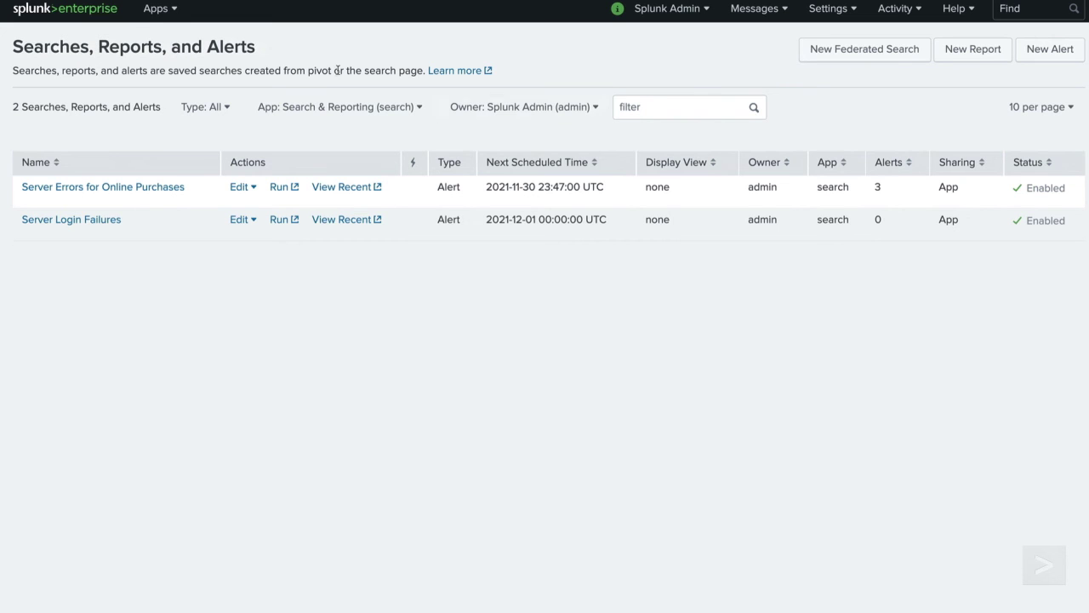
{"action": "left_click", "coordinate": [158, 8]}
{"action": "left_click", "coordinate": [169, 42]}
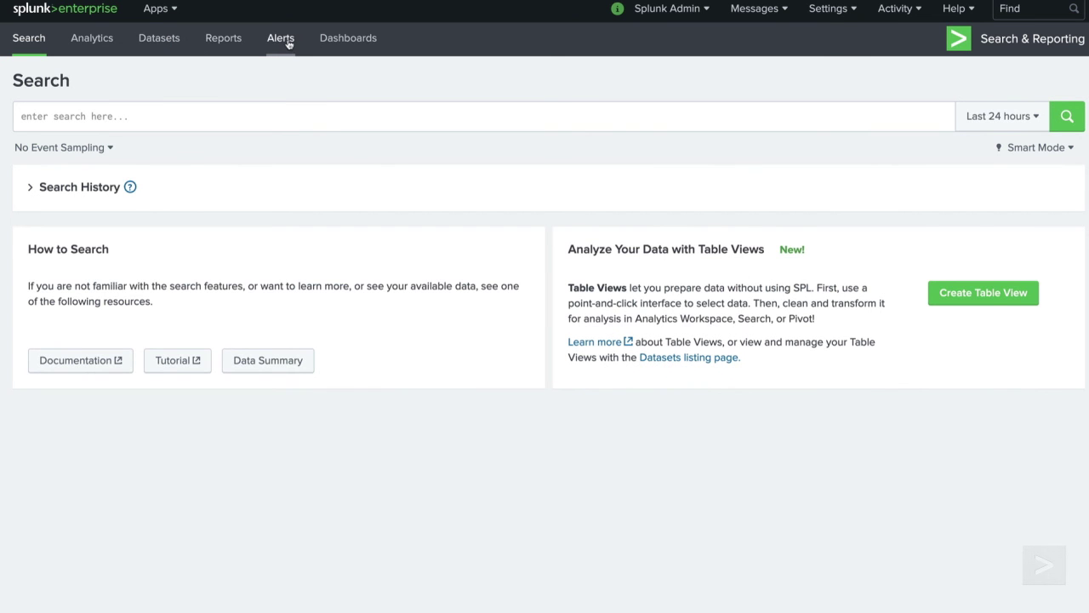
{"action": "left_click", "coordinate": [288, 44]}
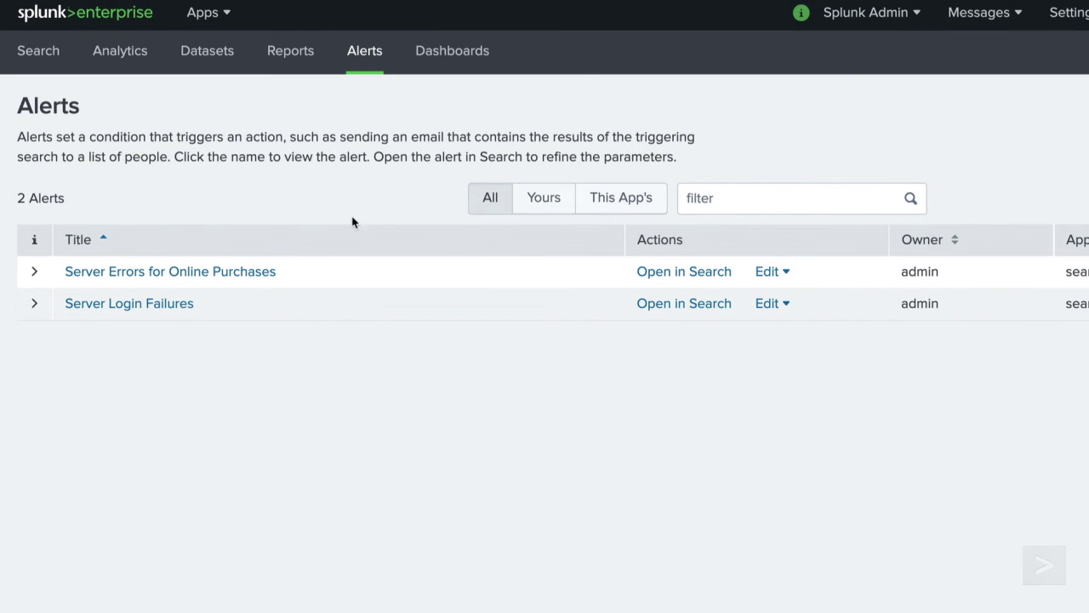
{"action": "left_click", "coordinate": [35, 274]}
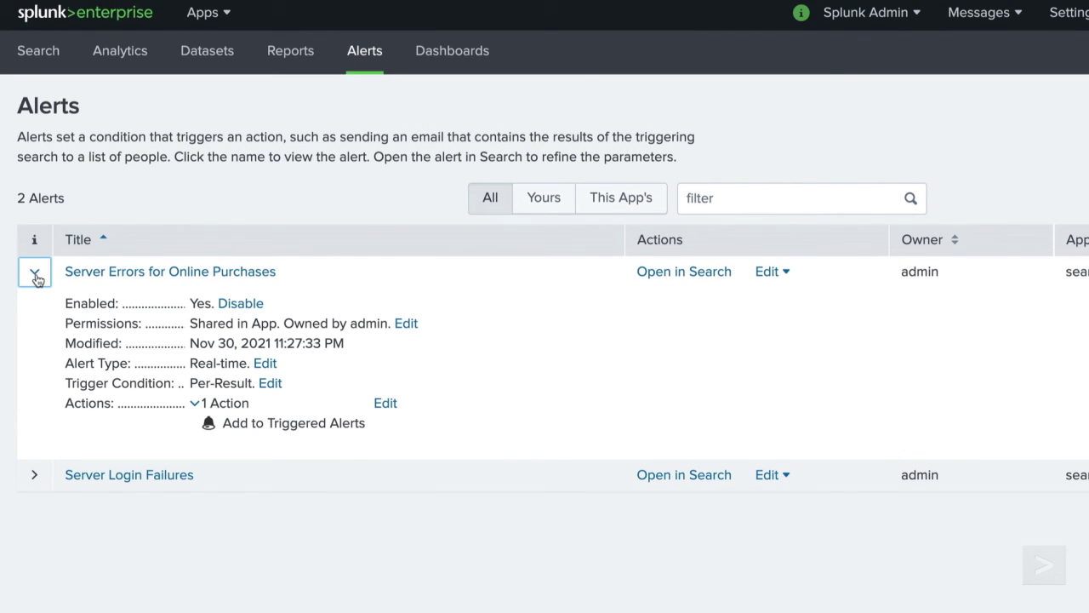
{"action": "left_click", "coordinate": [768, 272]}
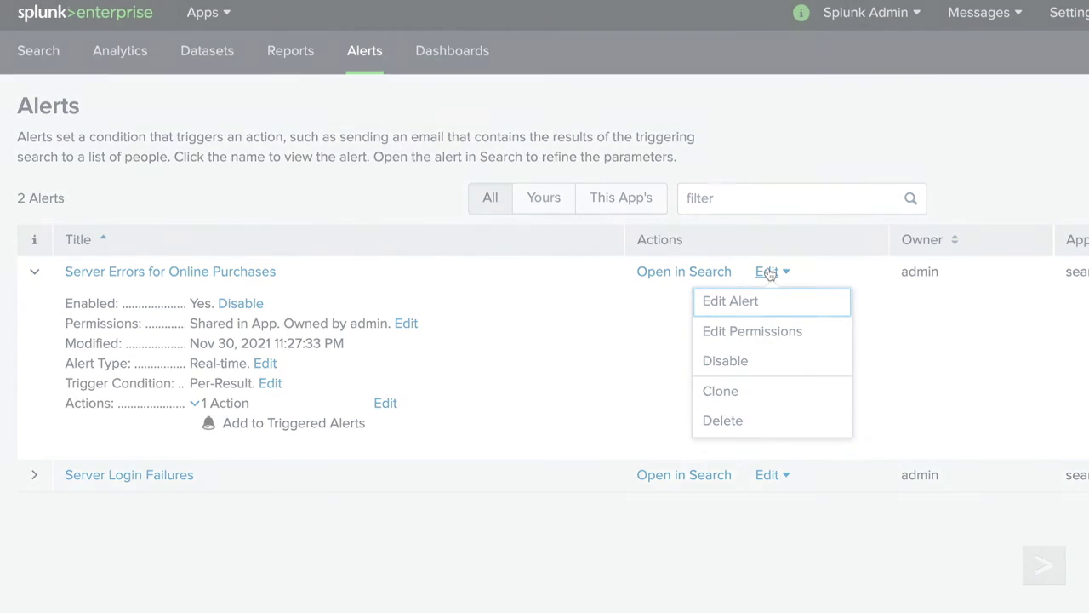